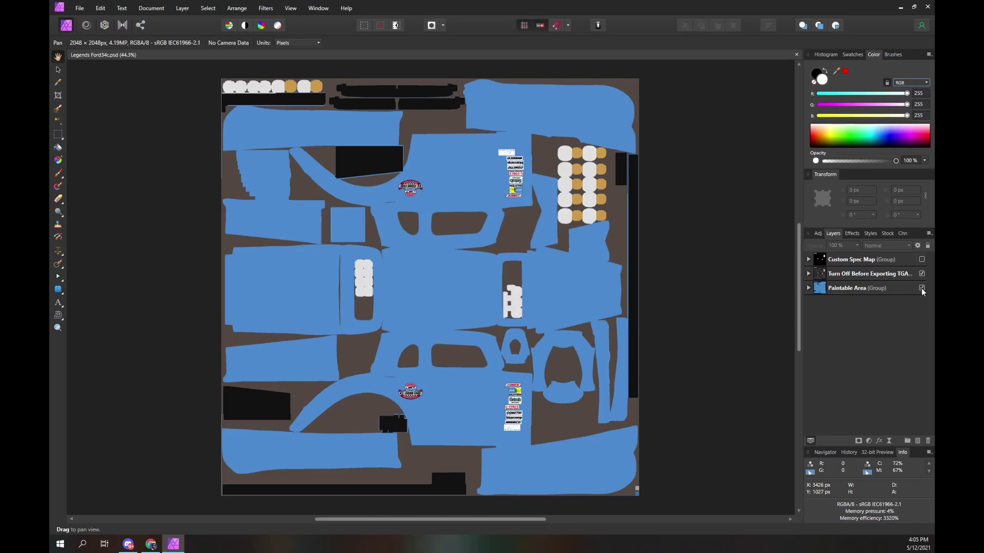
# - Hide the Paintable Area group and the UV template layer, and show the Custom Spec Map group
pyautogui.click(922, 289)
pyautogui.click(922, 289)
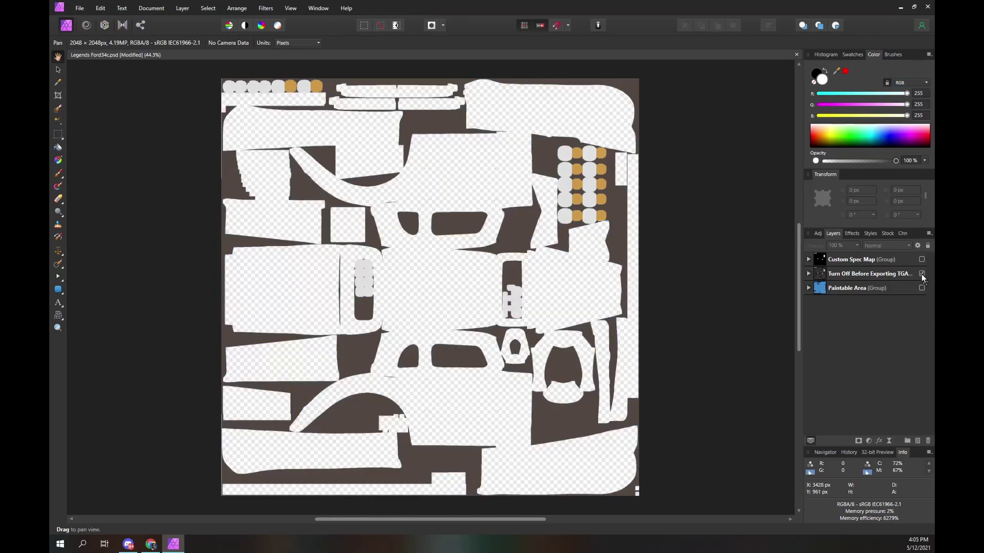
pyautogui.click(921, 274)
pyautogui.click(922, 275)
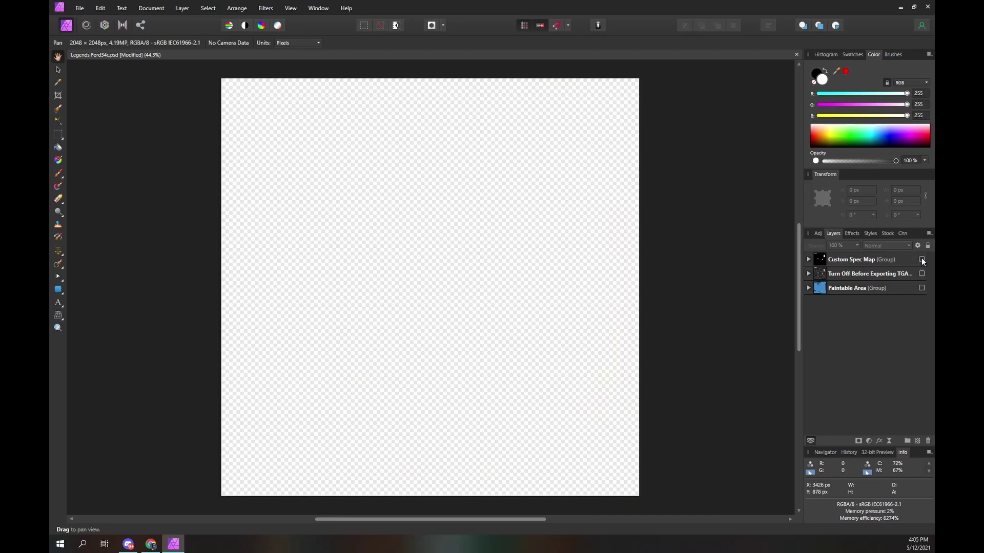
pyautogui.click(921, 259)
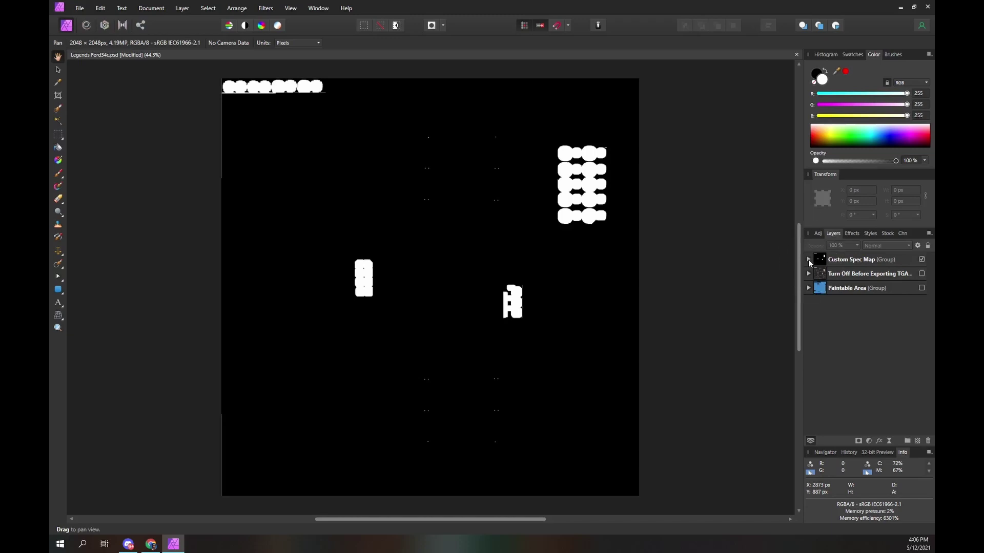
# - Expand Custom Spec Map, hide Red Channel Metallic, and select the Blue Channel no use layer
pyautogui.click(808, 260)
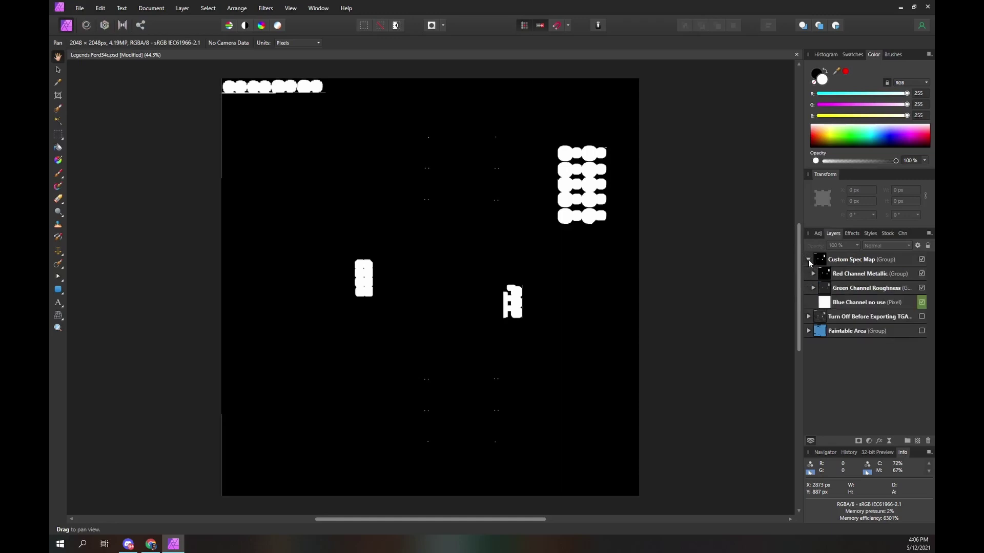
pyautogui.click(922, 274)
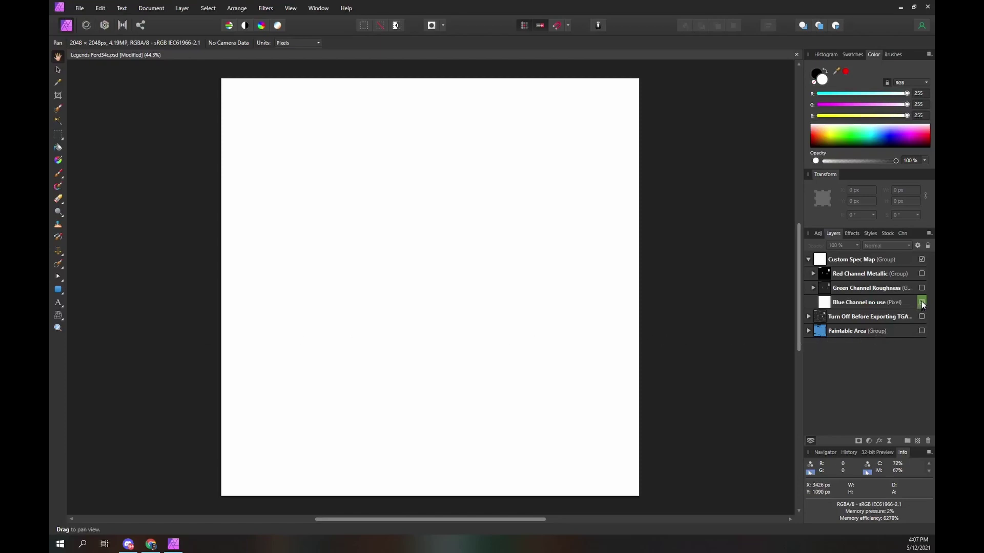
pyautogui.click(866, 302)
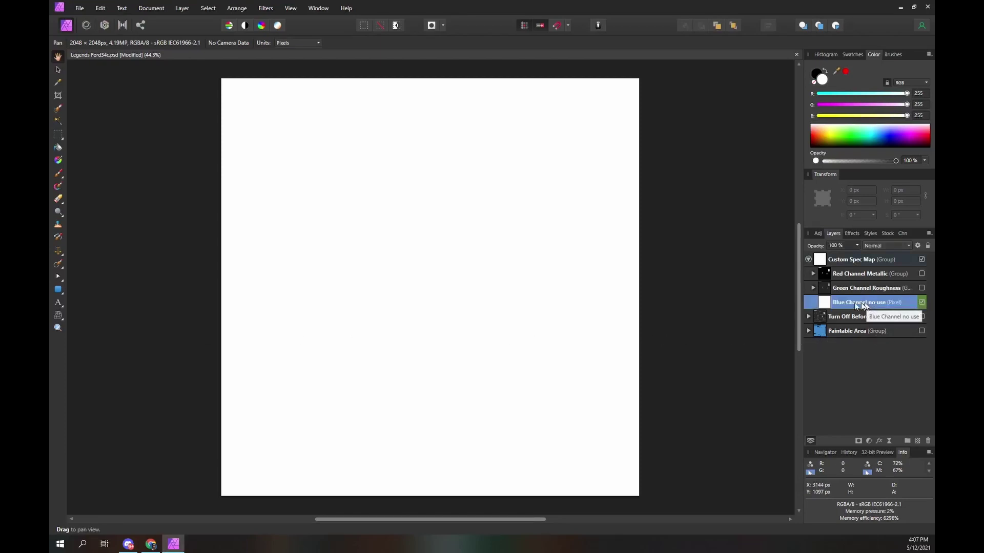
# - Fill the Blue Channel no use layer with a custom RGB colour of 0, 0, 255 using Edit > Fill
pyautogui.click(101, 9)
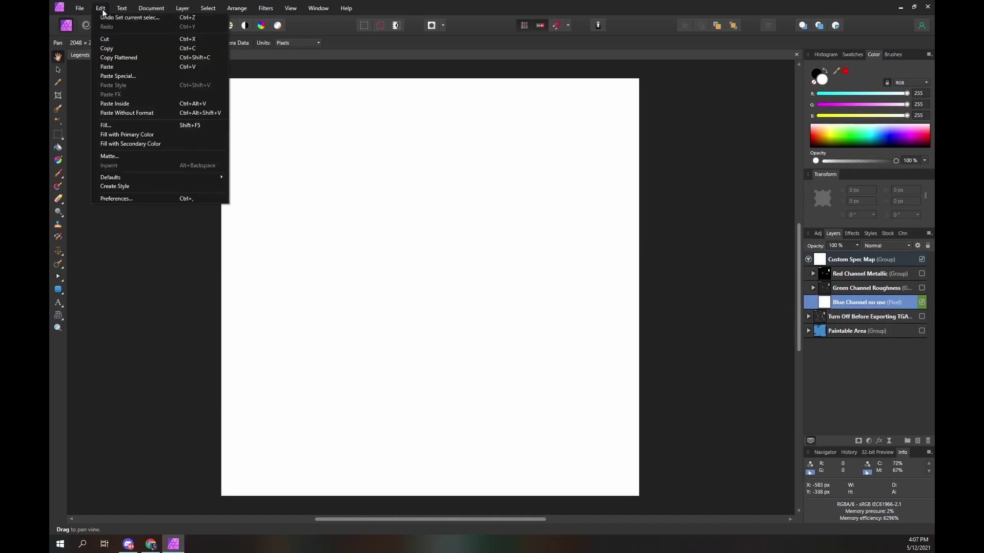
pyautogui.click(108, 127)
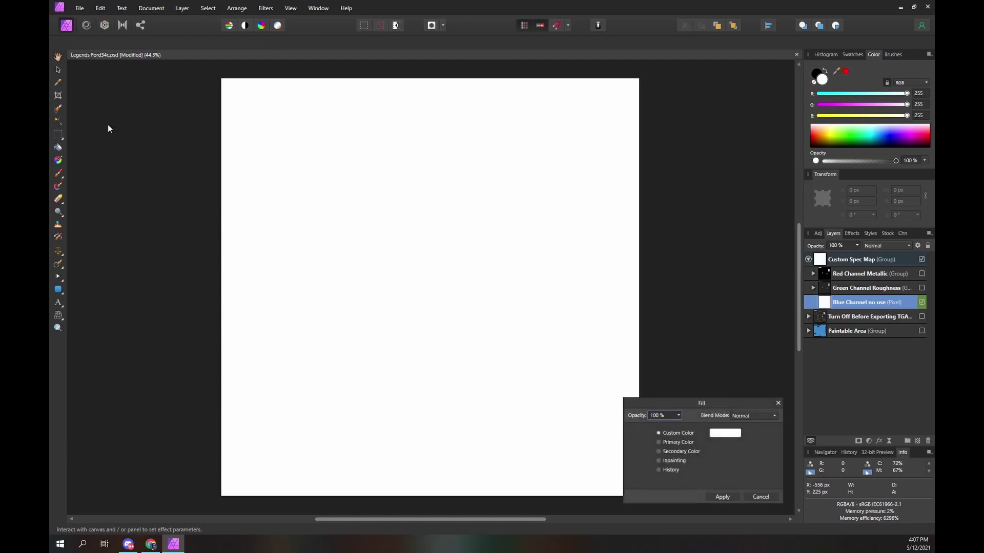
pyautogui.click(722, 433)
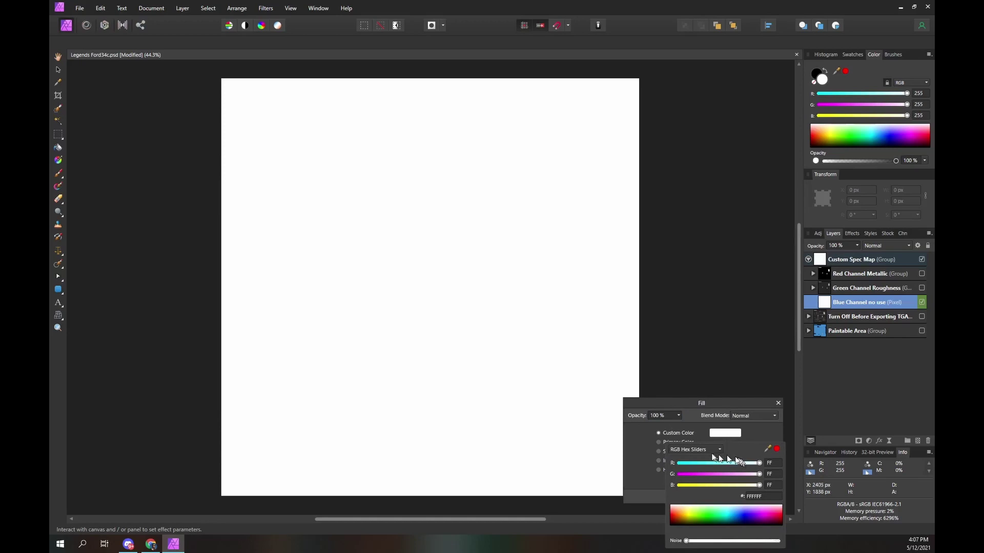
pyautogui.click(708, 451)
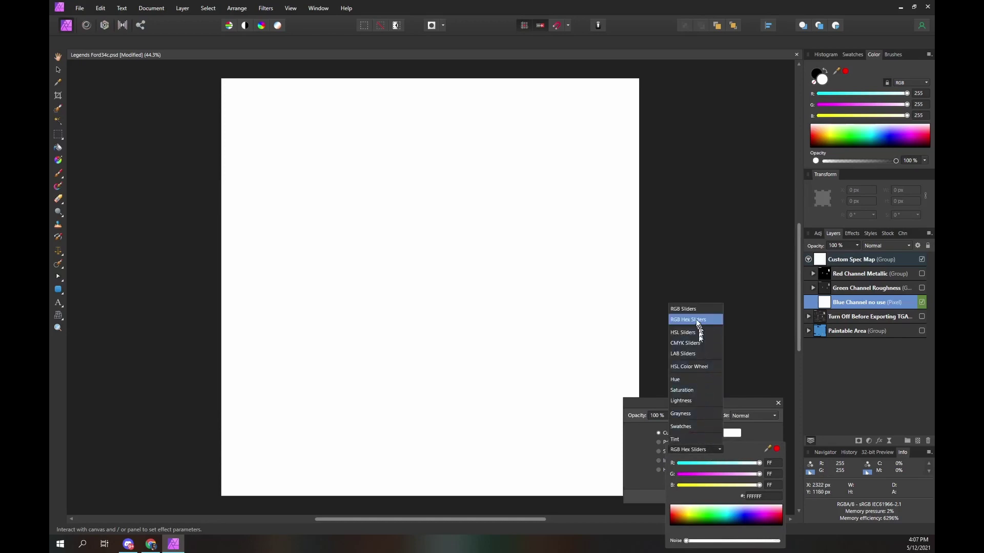
pyautogui.click(695, 310)
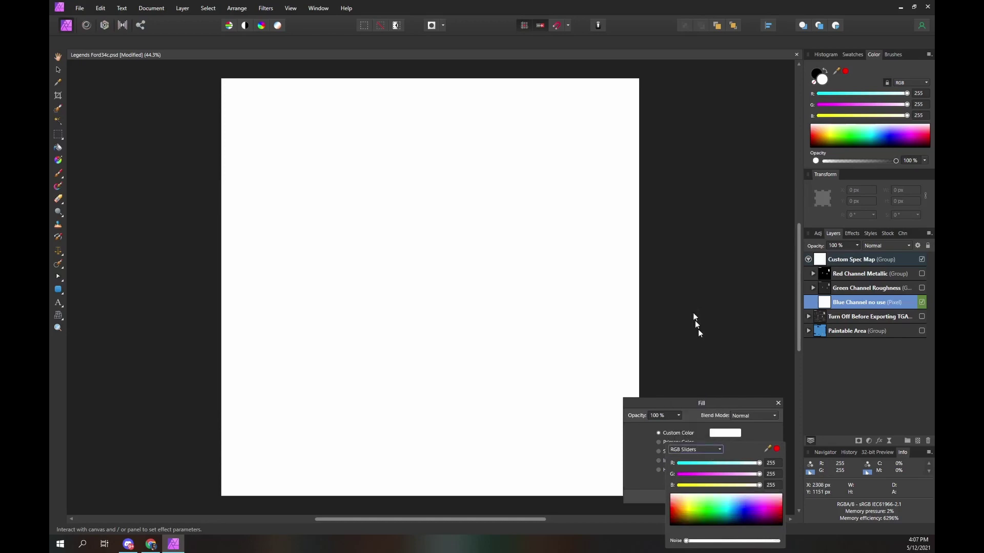
pyautogui.click(773, 464)
pyautogui.write('0')
pyautogui.press('Tab')
pyautogui.write('0')
pyautogui.press('Tab')
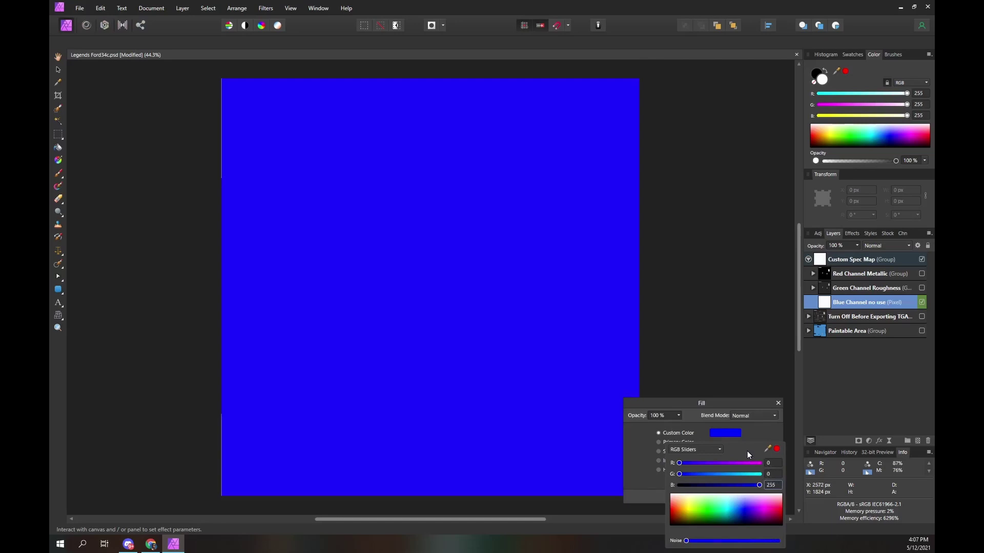
pyautogui.click(731, 433)
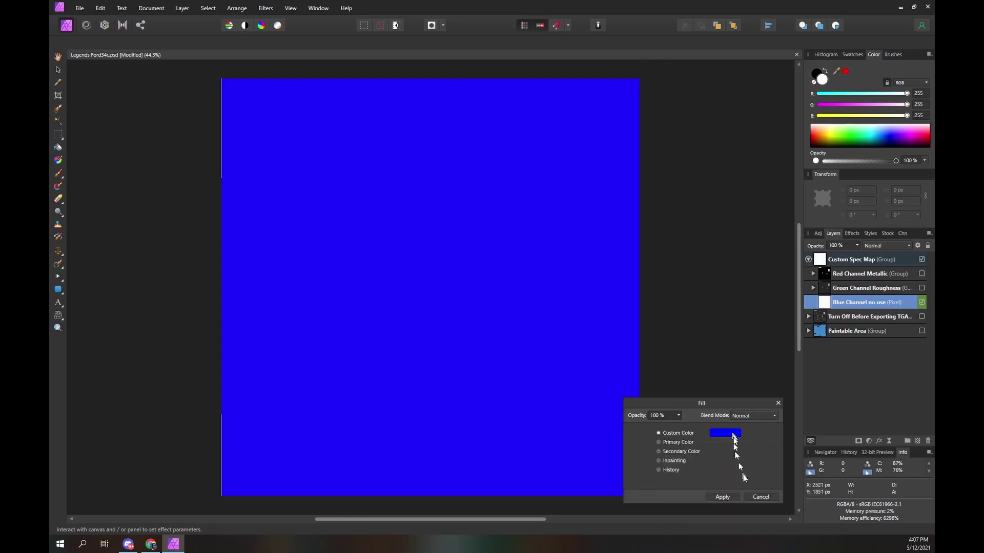
pyautogui.click(723, 496)
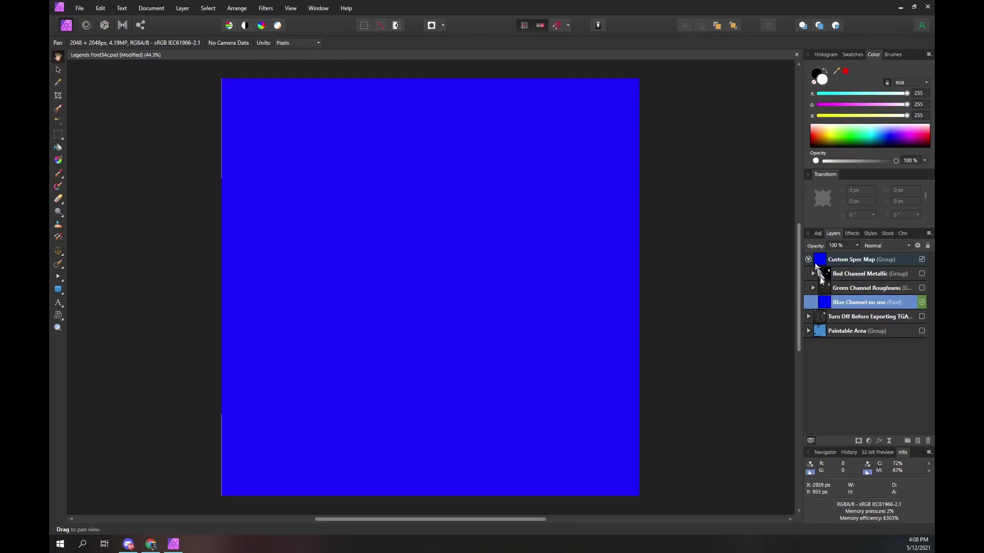
# - Show and expand Green Channel Roughness, then rasterize its Base Paint layer to a mask
pyautogui.click(921, 288)
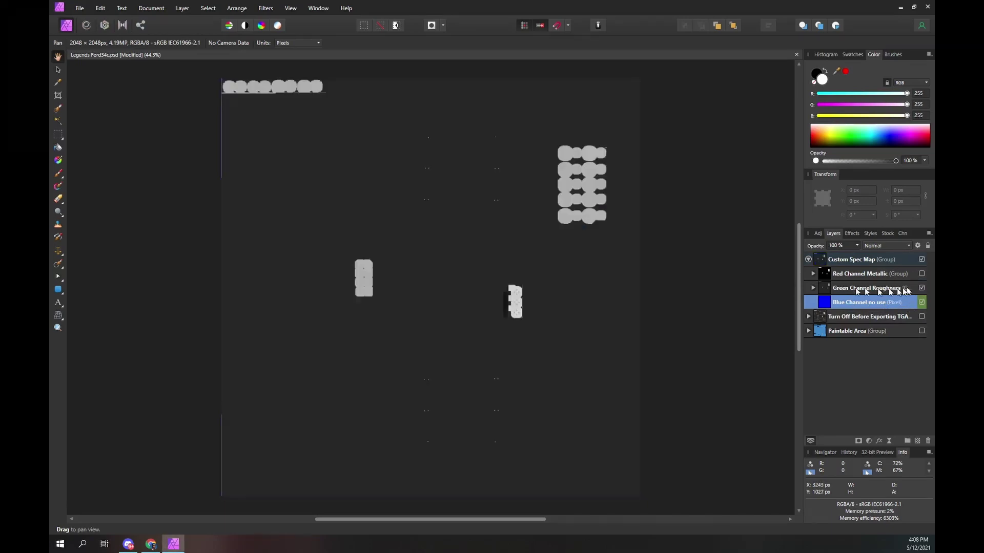
pyautogui.click(813, 288)
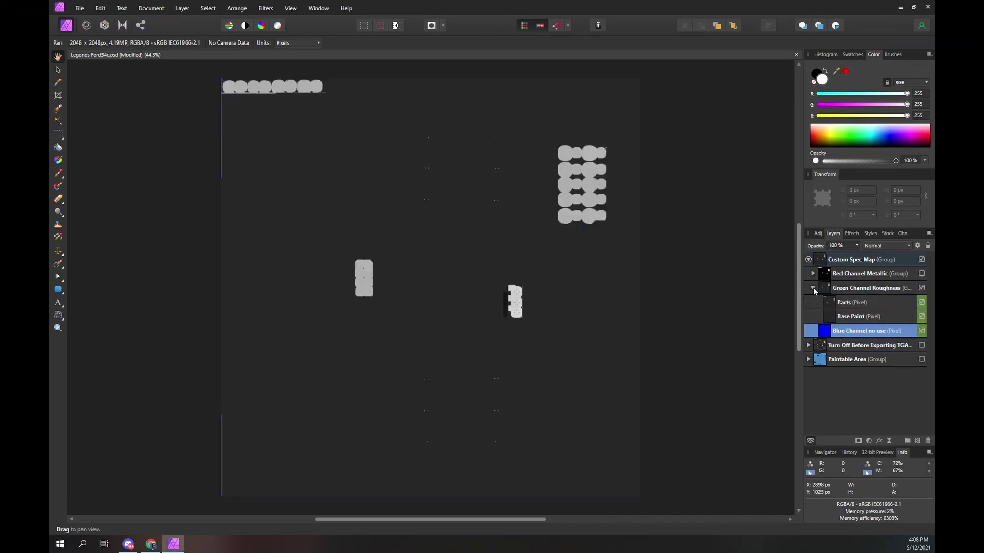
pyautogui.click(853, 316)
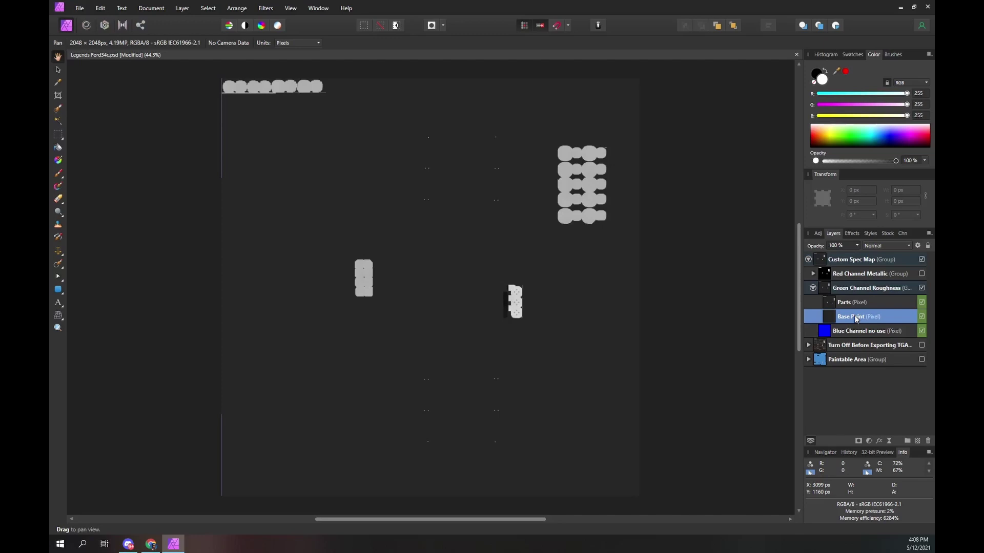
pyautogui.rightClick(854, 315)
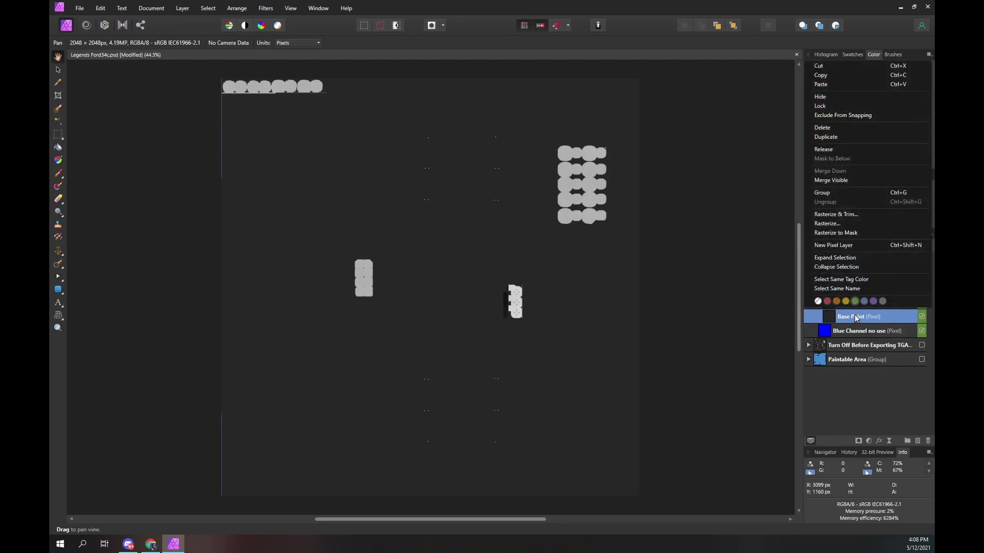
pyautogui.click(849, 232)
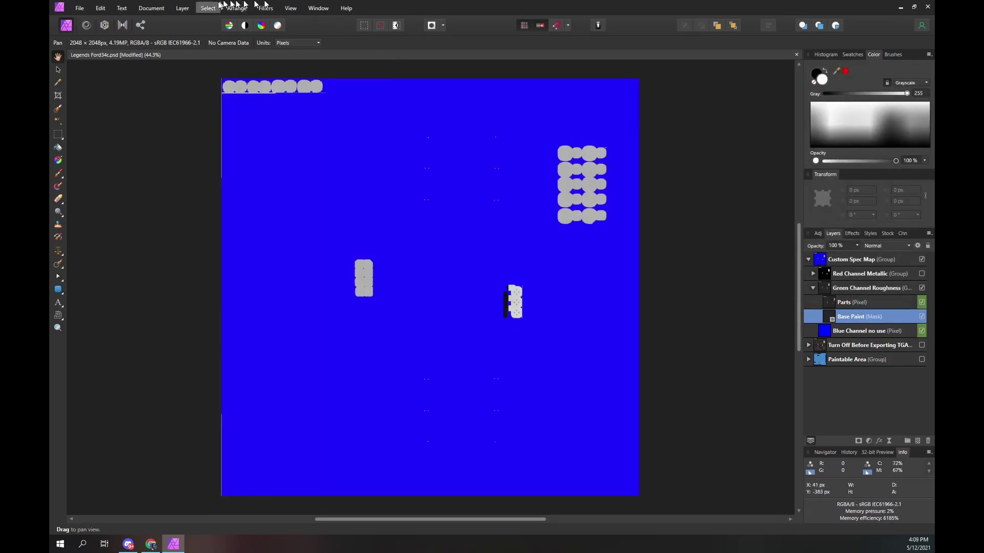
# - Add a pure green (0, 255, 0) fill layer and mask it with the Base Paint mask
pyautogui.click(181, 9)
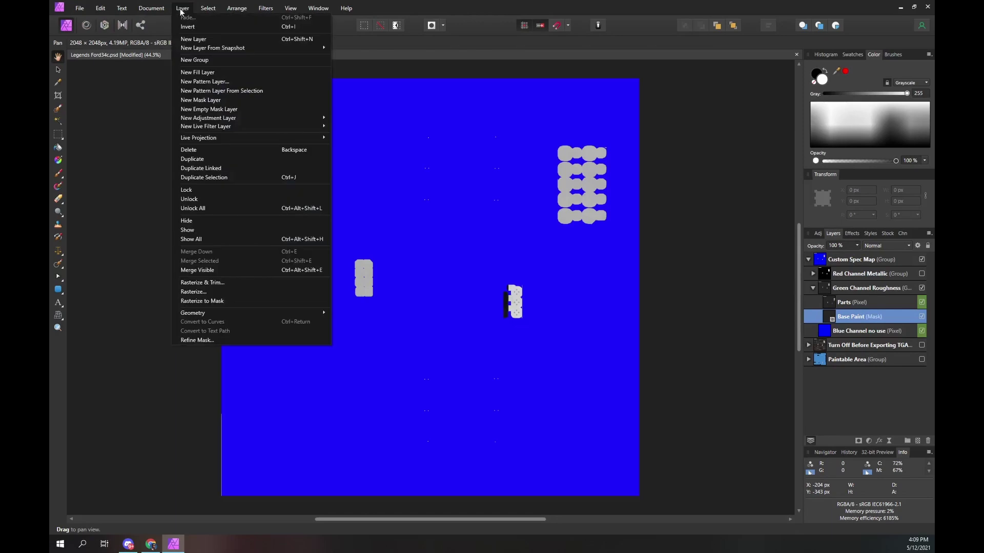
pyautogui.click(197, 72)
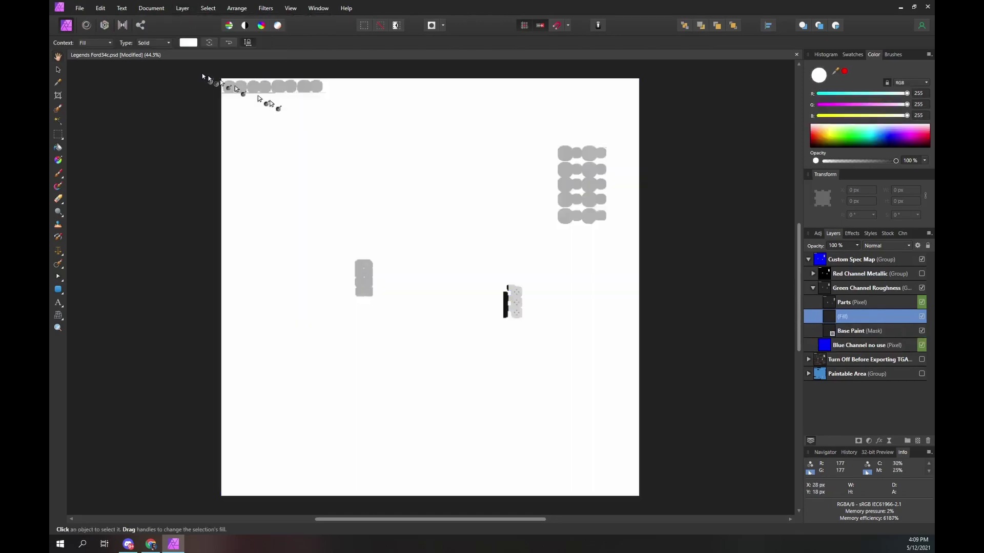
pyautogui.click(919, 95)
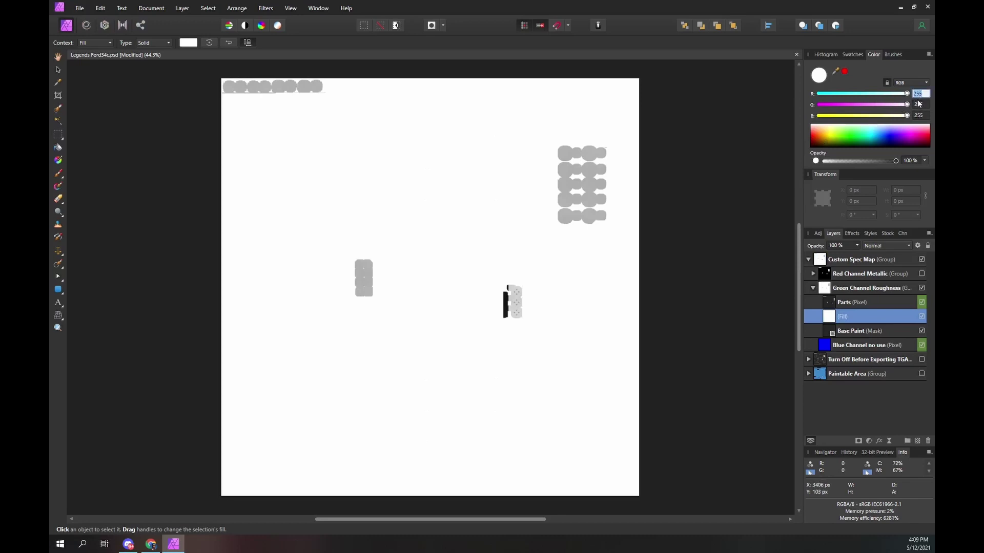
pyautogui.write('0')
pyautogui.press('Tab')
pyautogui.press('Tab')
pyautogui.write('0')
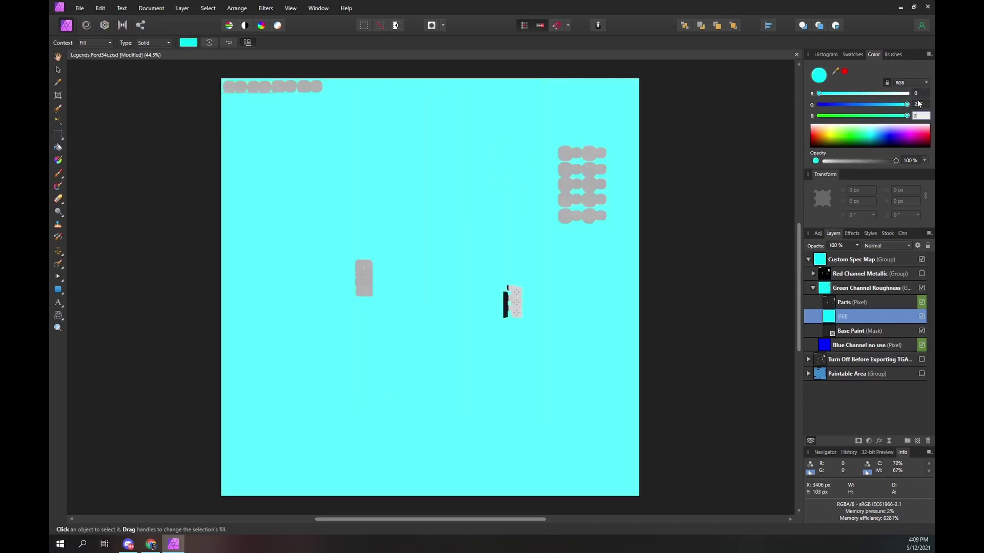
pyautogui.press('Tab')
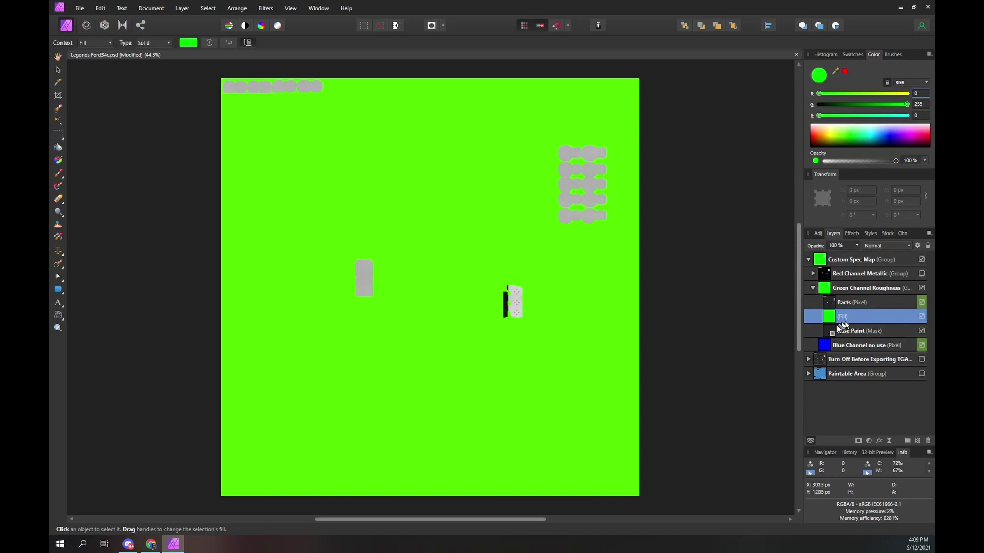
pyautogui.moveTo(842, 335); pyautogui.dragTo(836, 317)
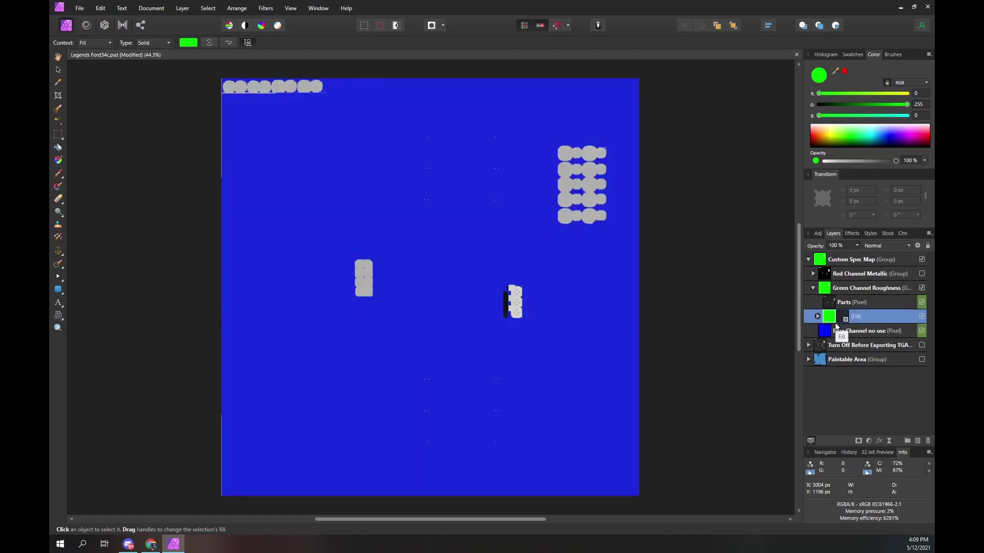
# - Rasterize Parts to a mask and apply it to a second green fill layer
pyautogui.rightClick(837, 301)
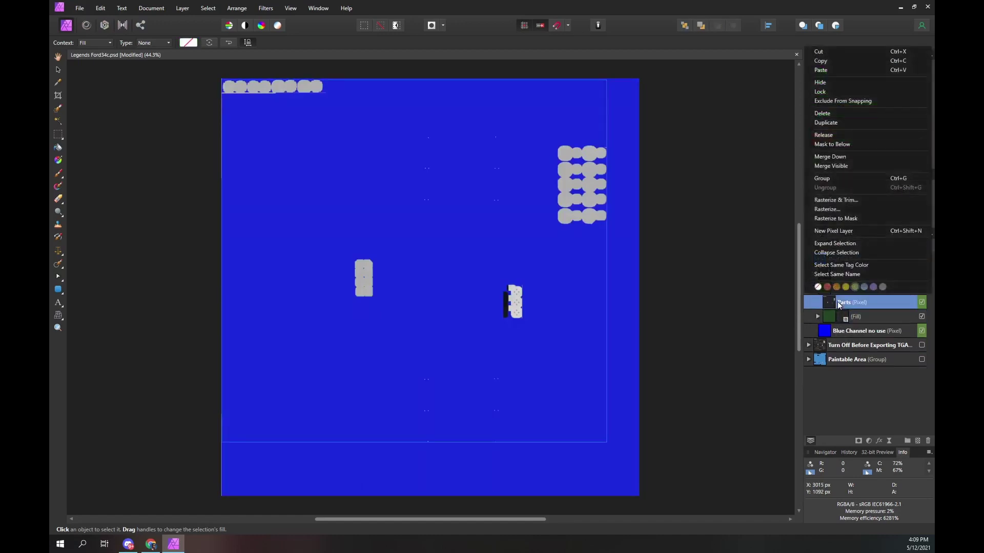
pyautogui.click(845, 219)
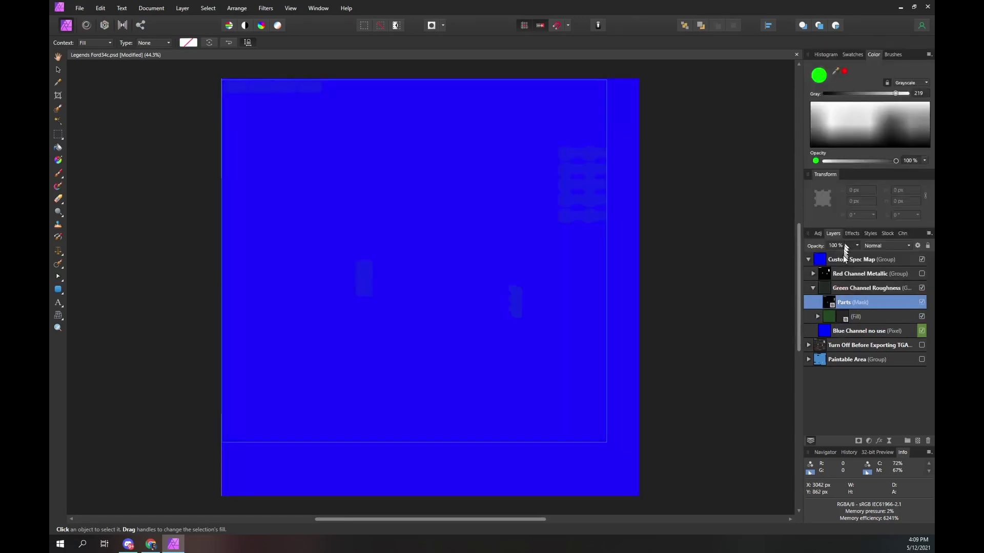
pyautogui.click(185, 10)
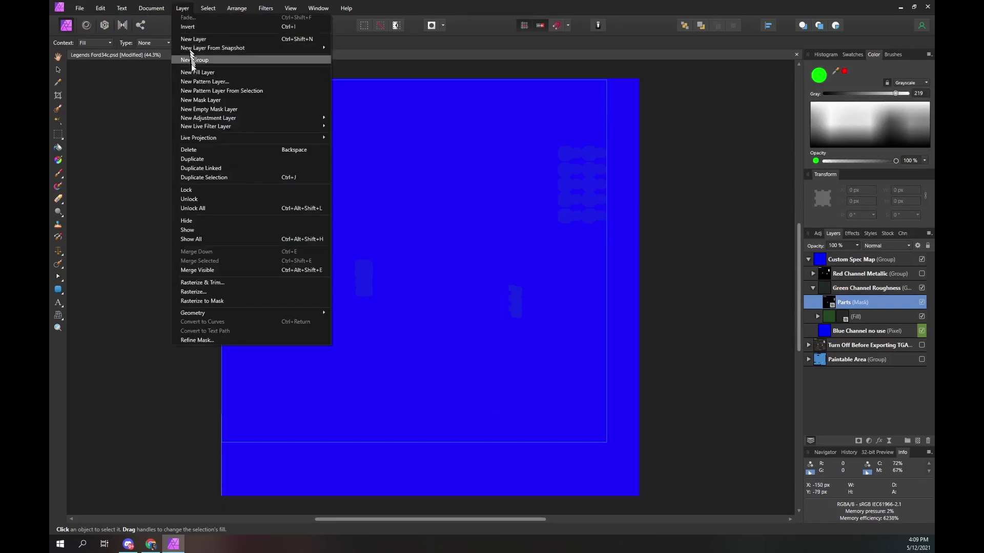
pyautogui.click(199, 76)
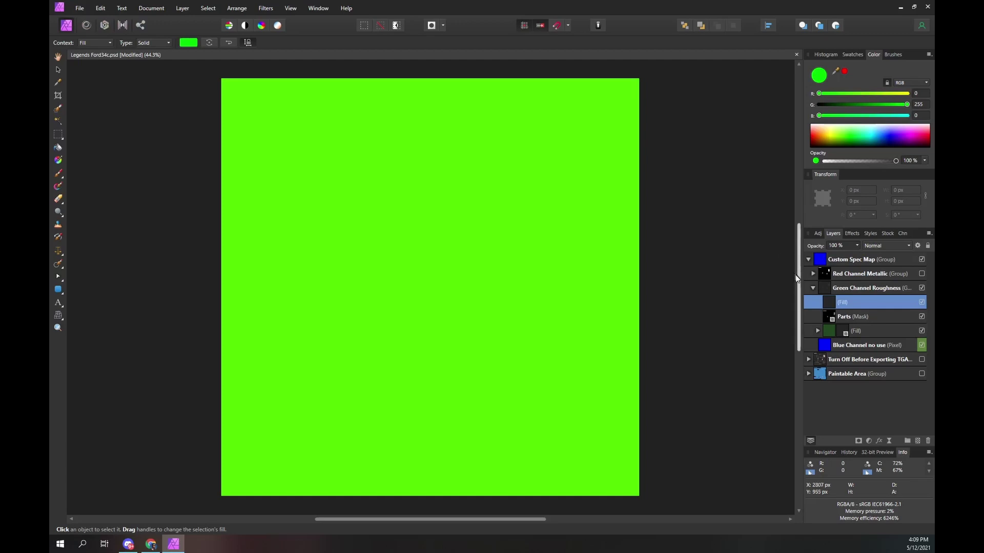
pyautogui.moveTo(833, 320); pyautogui.dragTo(837, 306)
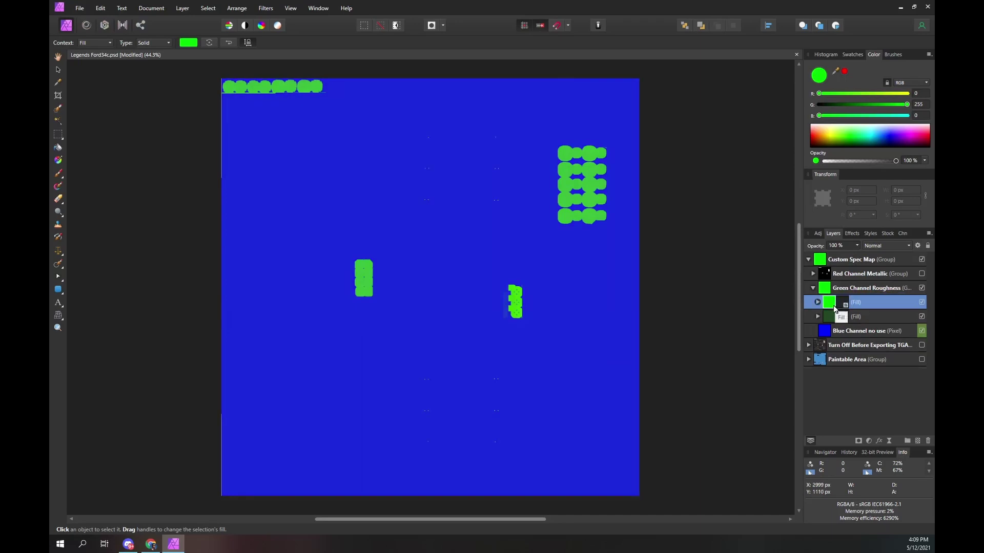
# - Set the Green Channel Roughness group to Add blending, briefly hiding the blue layer to check
pyautogui.click(871, 288)
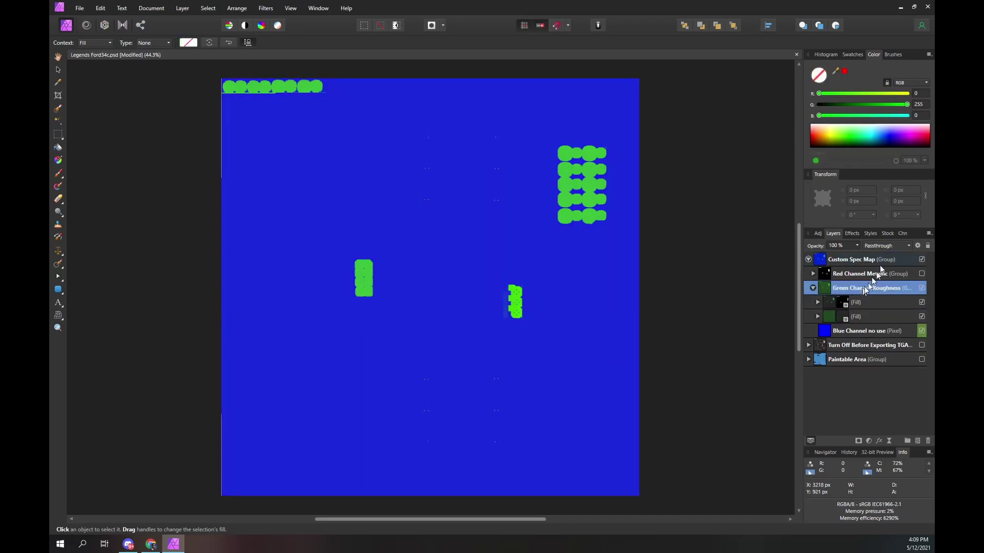
pyautogui.click(893, 245)
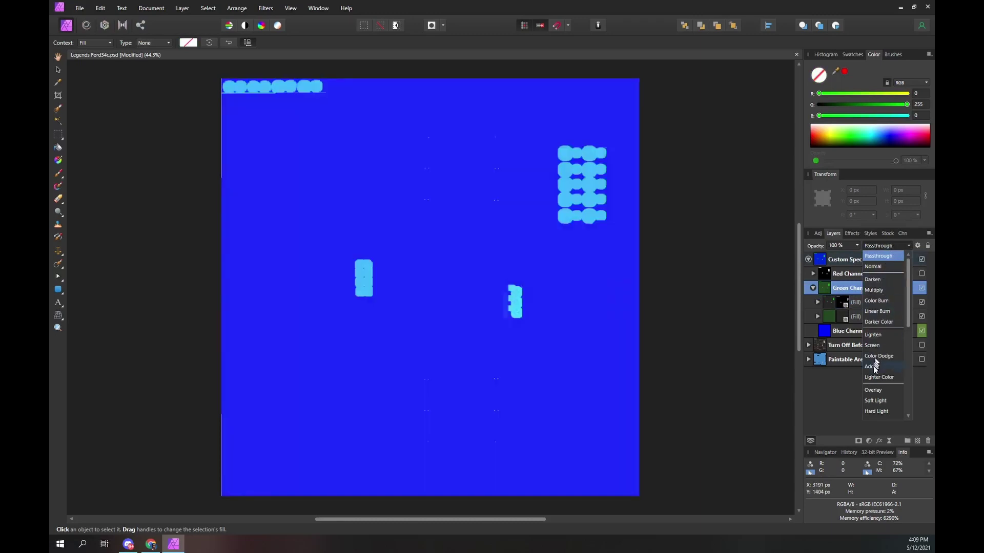
pyautogui.click(871, 366)
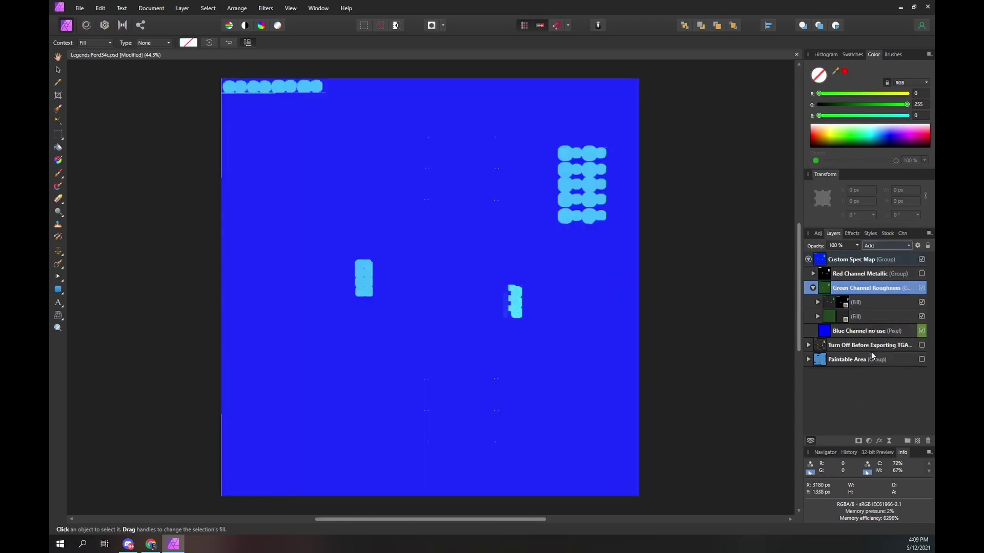
pyautogui.click(920, 330)
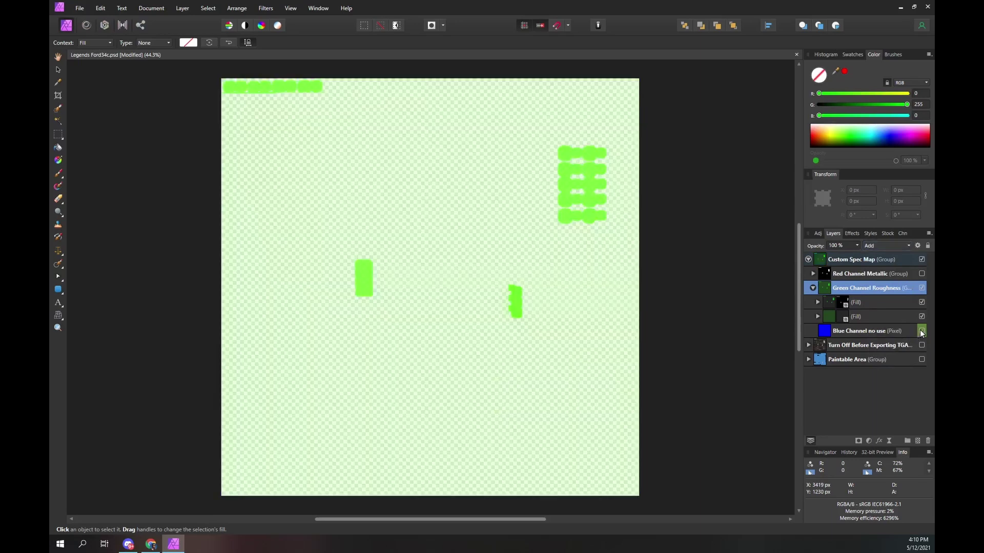
pyautogui.click(920, 331)
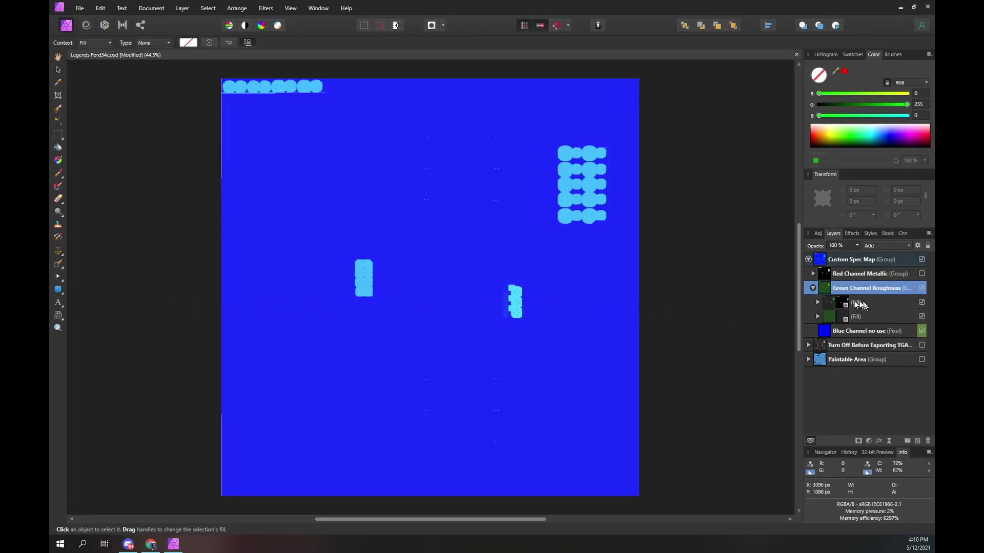
# - Show and expand Red Channel Metallic, then rasterize its Base Paint layer to a mask
pyautogui.click(921, 275)
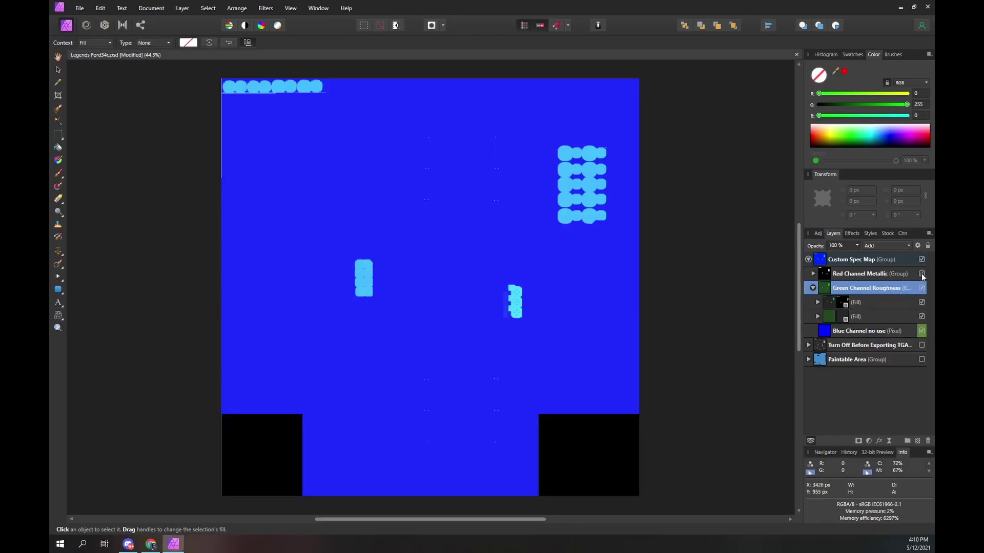
pyautogui.moveTo(902, 280); pyautogui.dragTo(813, 274)
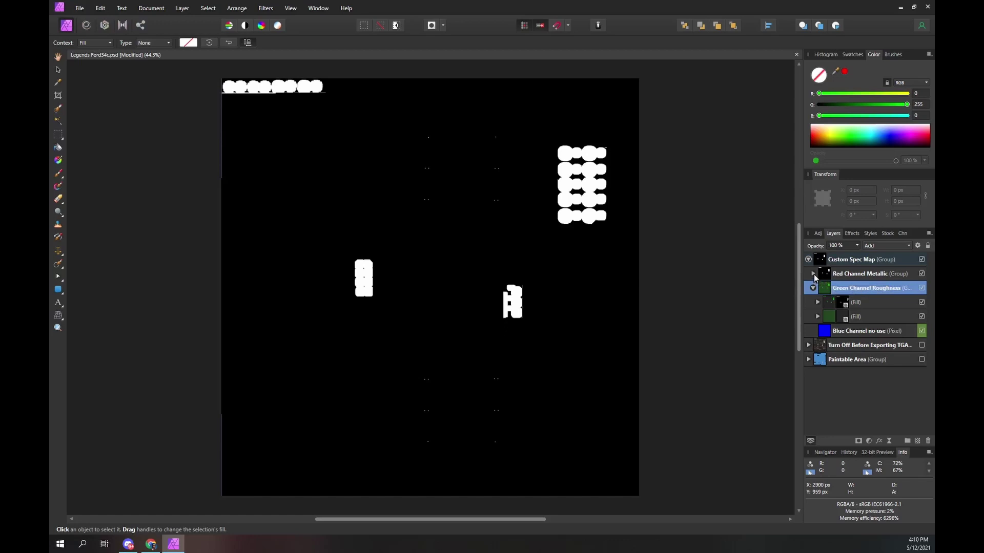
pyautogui.click(813, 274)
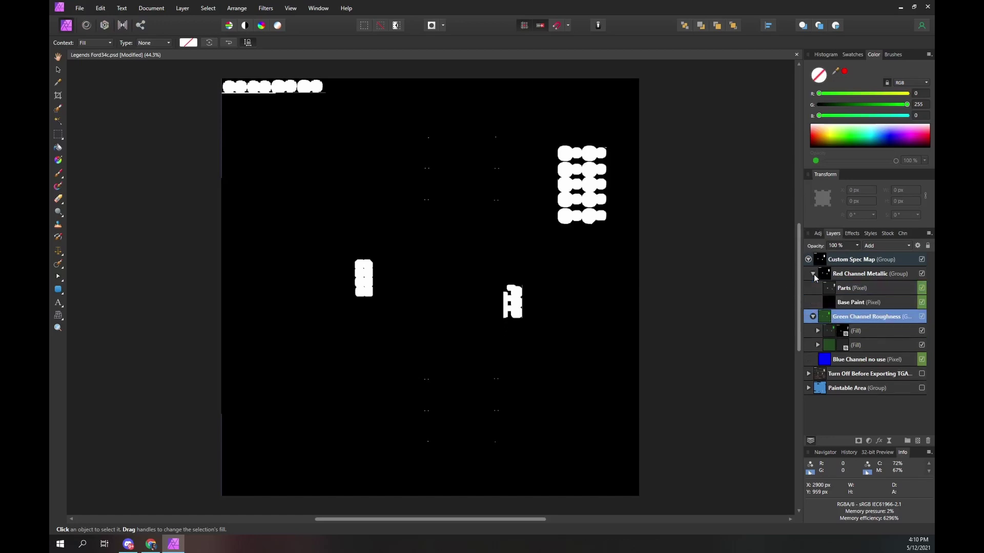
pyautogui.click(850, 302)
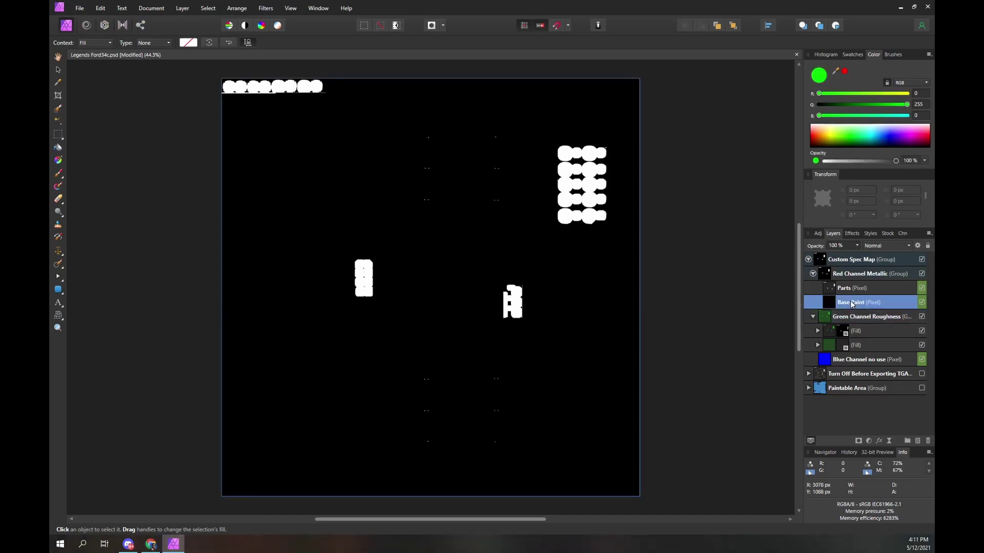
pyautogui.rightClick(852, 303)
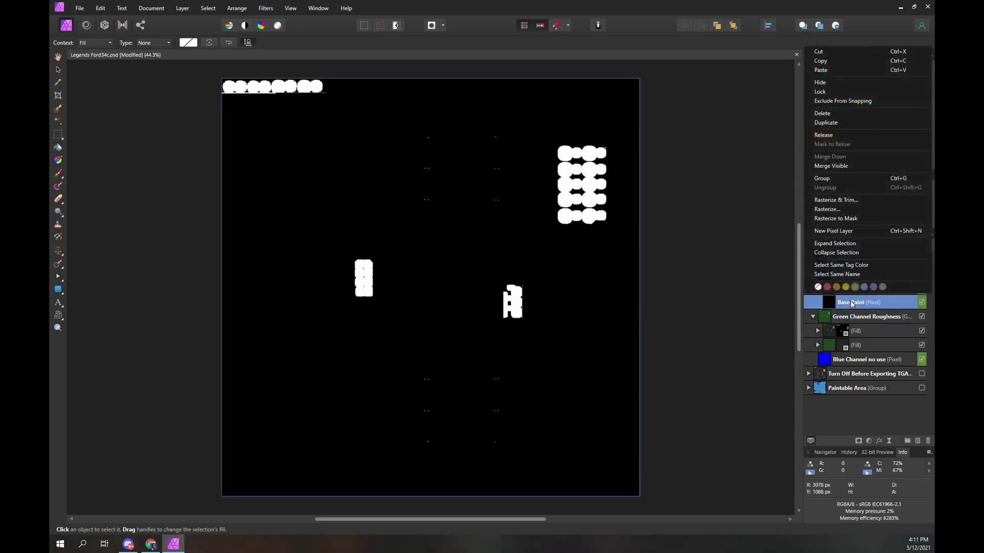
pyautogui.click(873, 218)
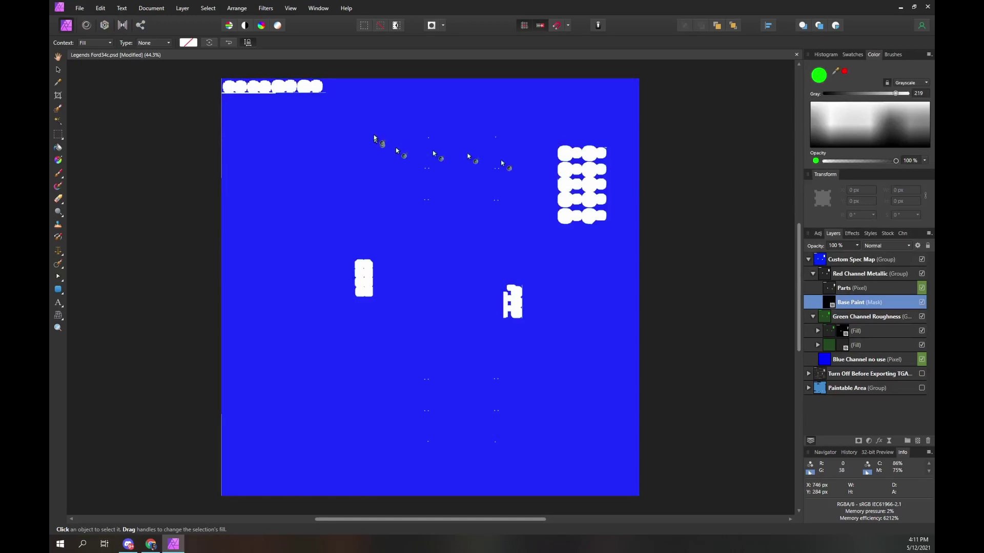
# - Add a new fill layer coloured pure red (255, 0, 0)
pyautogui.click(182, 9)
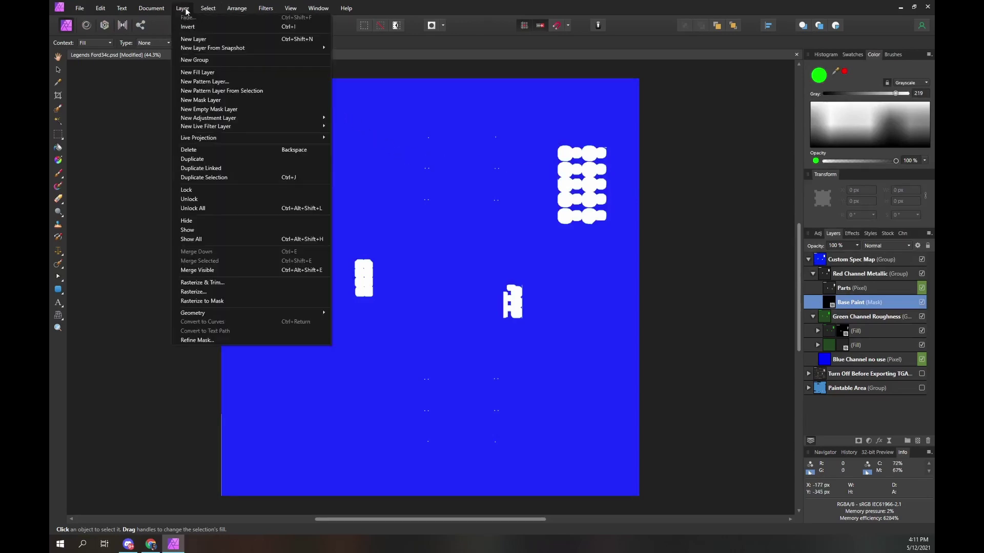
pyautogui.click(224, 73)
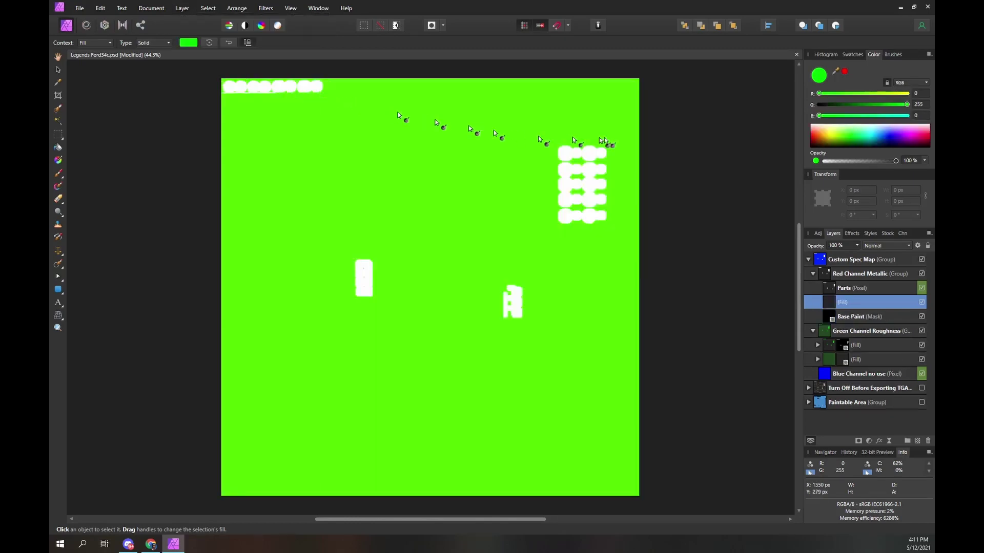
pyautogui.click(921, 93)
pyautogui.write('255')
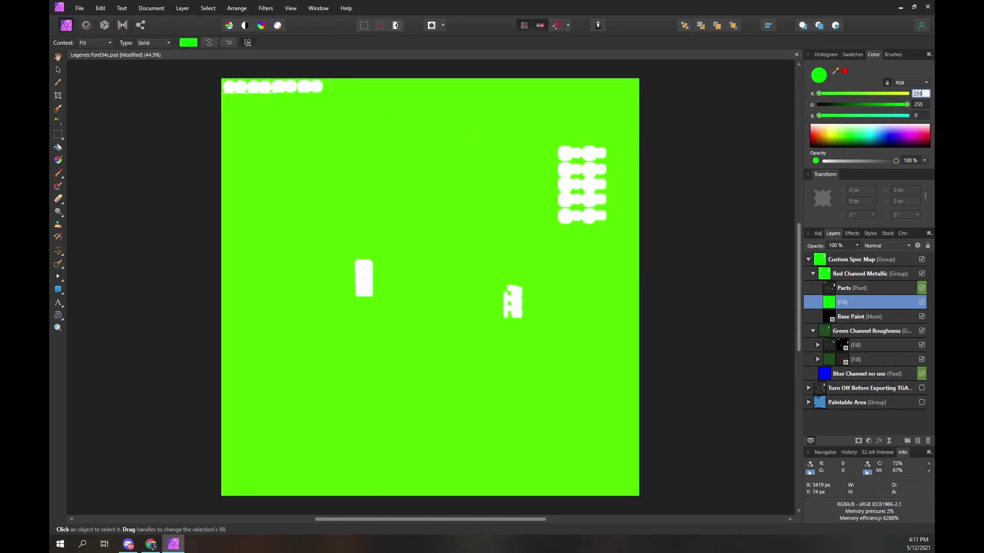
pyautogui.press('Tab')
pyautogui.write('0')
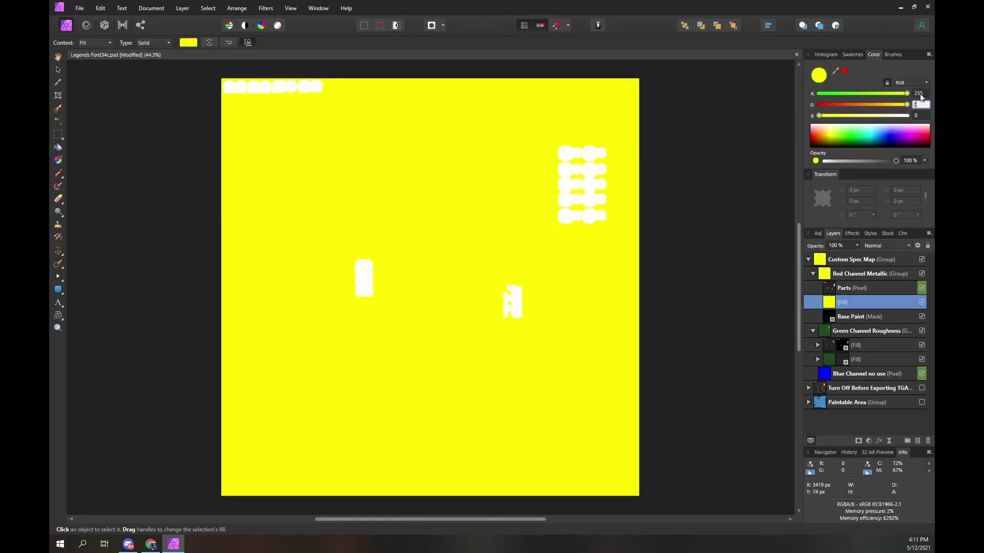
pyautogui.press('Tab')
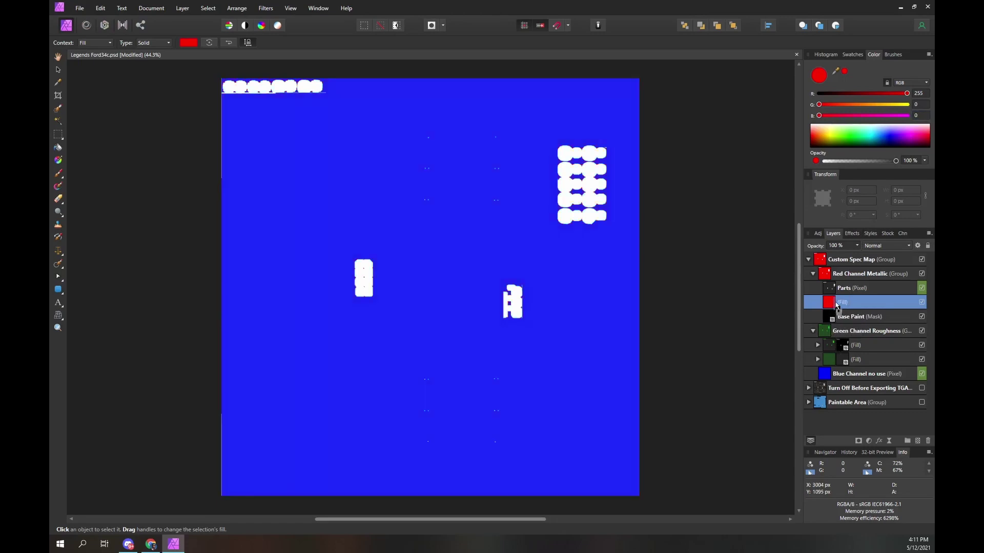
# - Mask the red fill with Base Paint and rasterize the Parts layer to a mask
pyautogui.click(836, 305)
pyautogui.moveTo(837, 306); pyautogui.dragTo(836, 306)
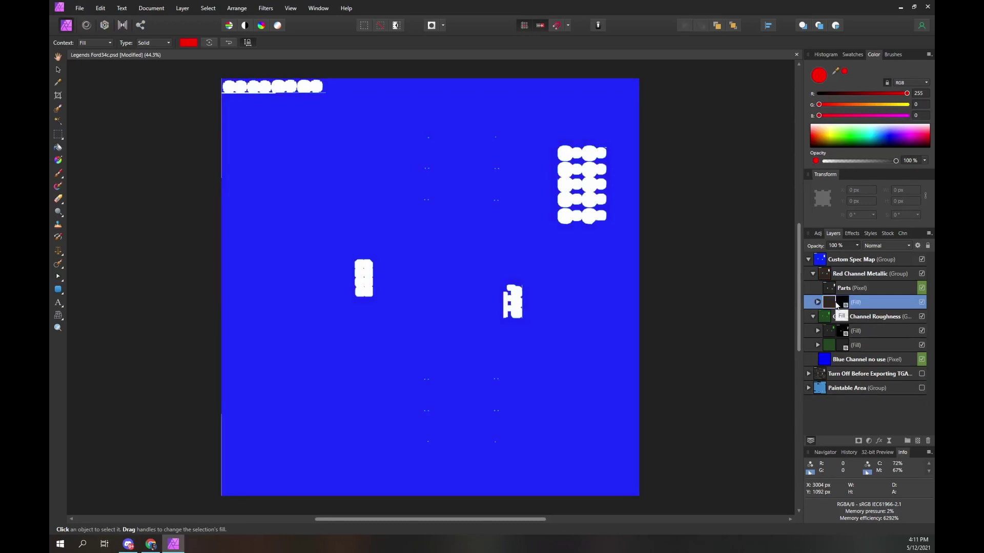
pyautogui.rightClick(846, 288)
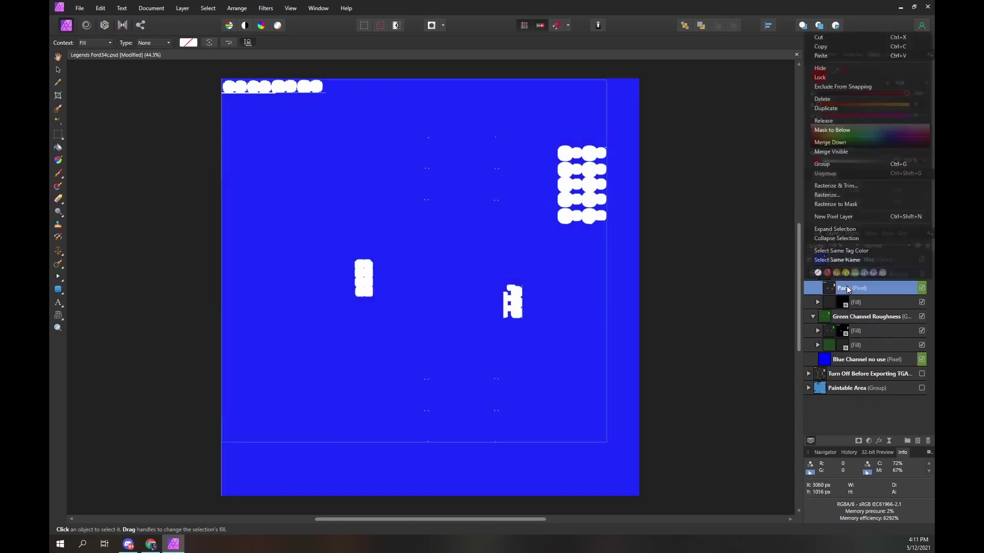
pyautogui.click(874, 204)
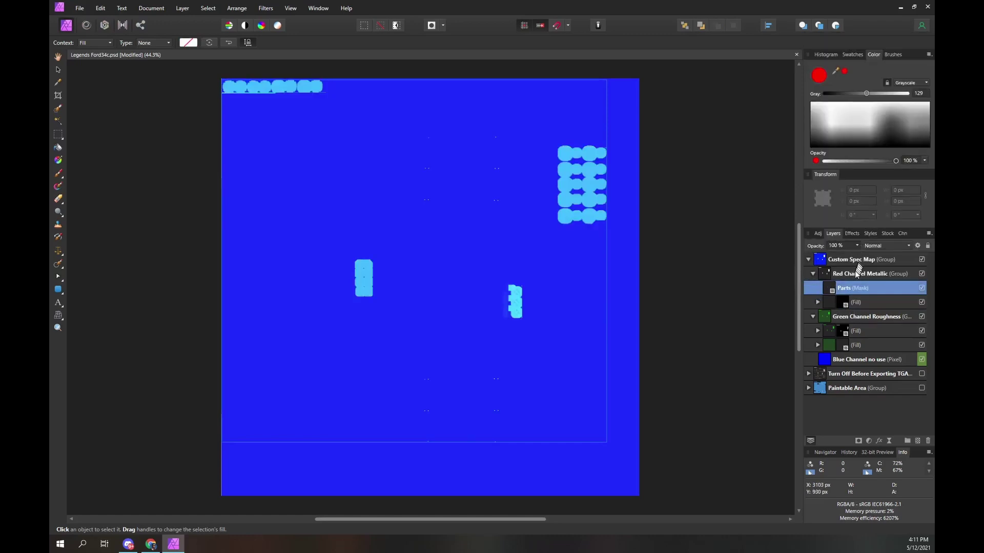
# - Add a second red fill layer and mask it with the Parts mask
pyautogui.click(183, 8)
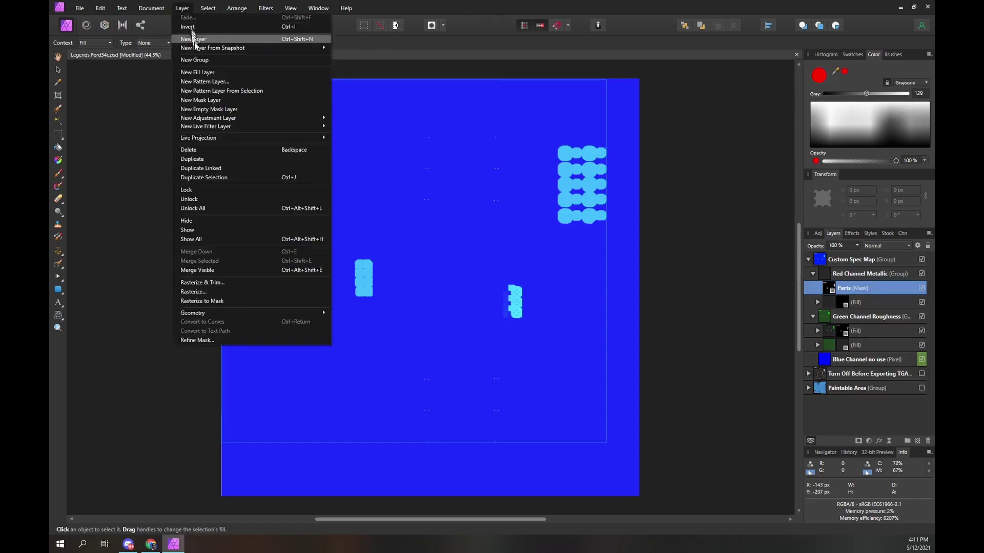
pyautogui.click(226, 73)
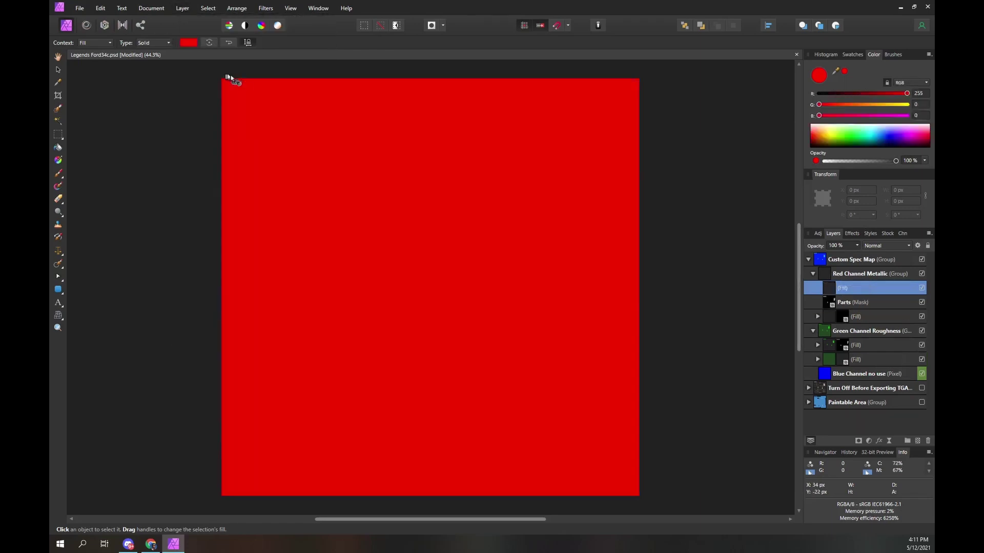
pyautogui.click(832, 304)
pyautogui.moveTo(834, 296); pyautogui.dragTo(833, 290)
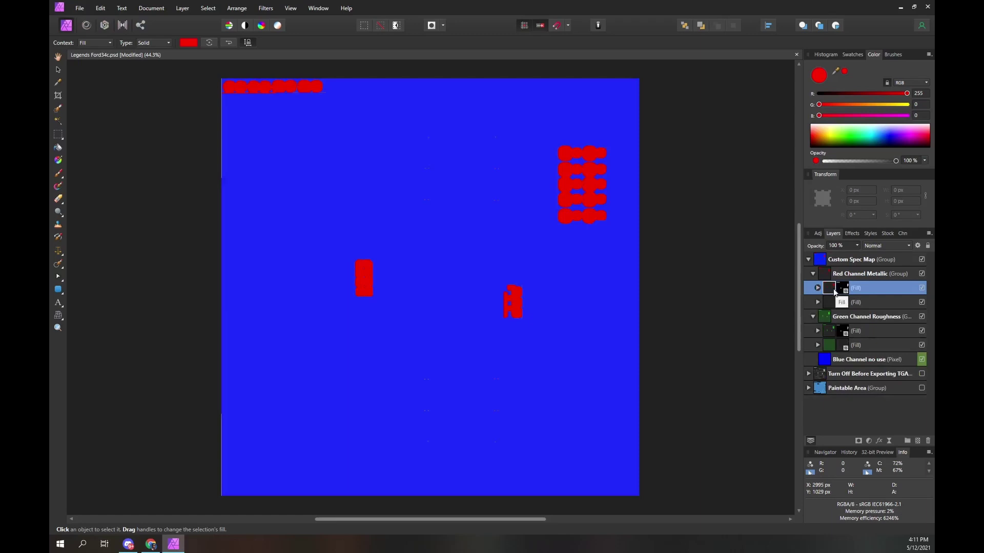
pyautogui.click(883, 273)
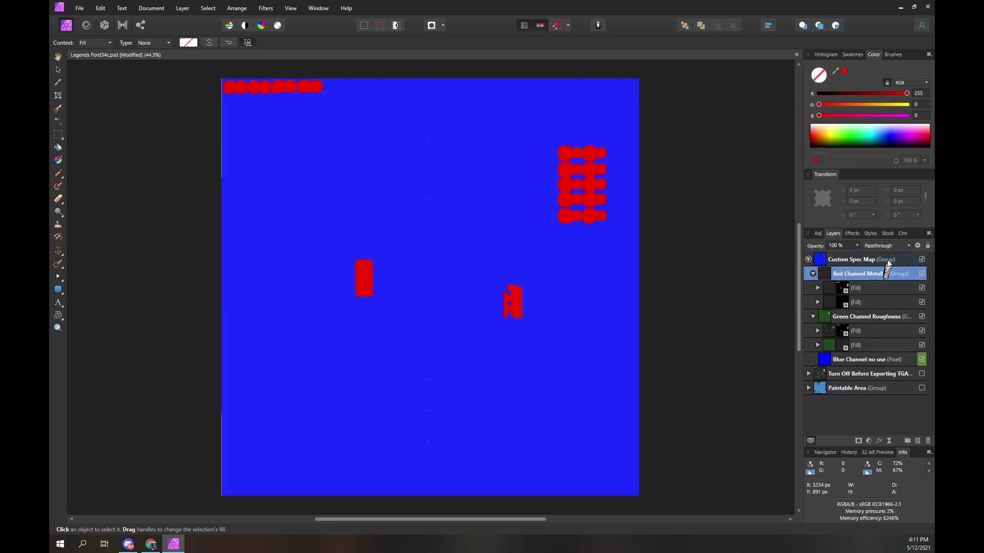
# - Change the Red Channel Metallic group's blend mode from Passthrough to Add
pyautogui.click(894, 246)
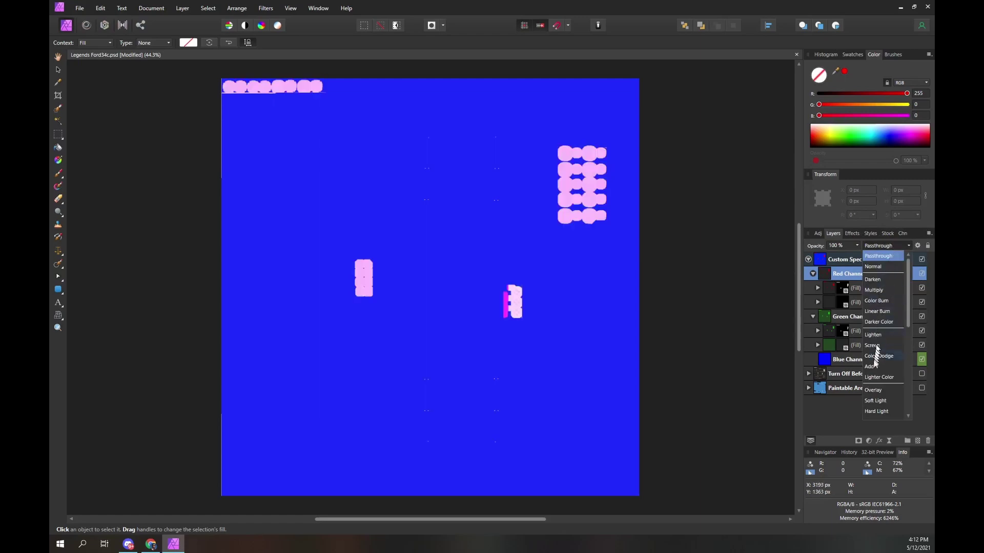
pyautogui.click(872, 365)
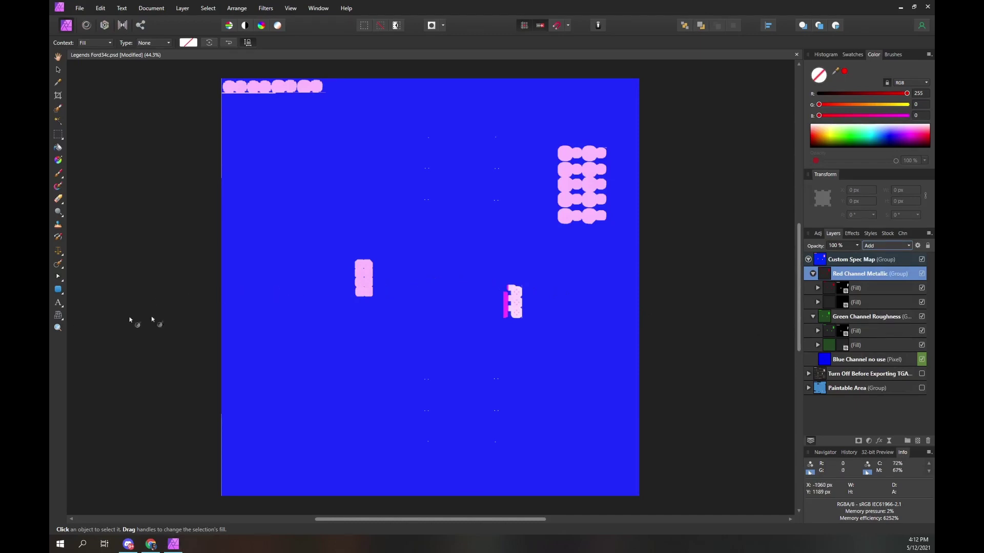
# - Rasterize all four fill layers into pixel layers
pyautogui.rightClick(827, 288)
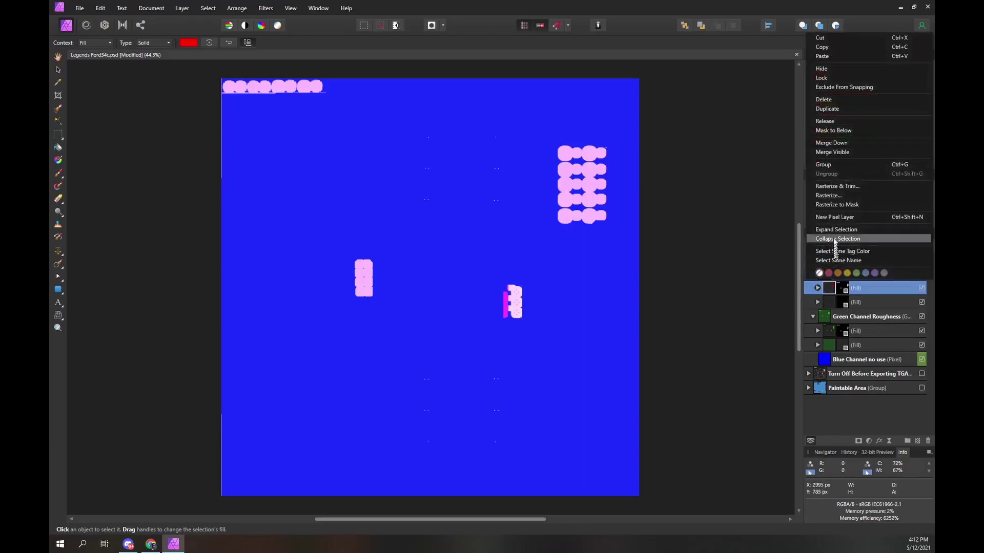
pyautogui.click(832, 195)
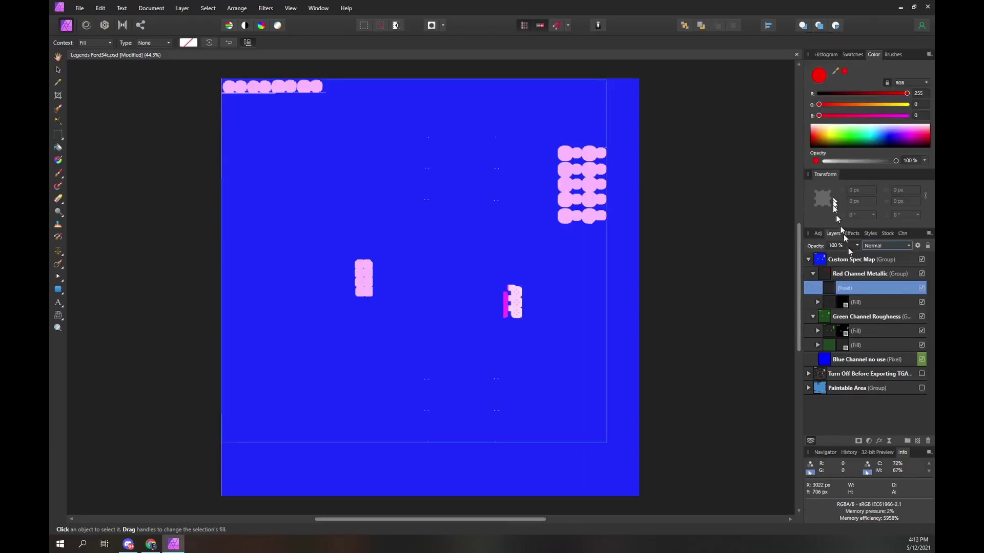
pyautogui.rightClick(828, 303)
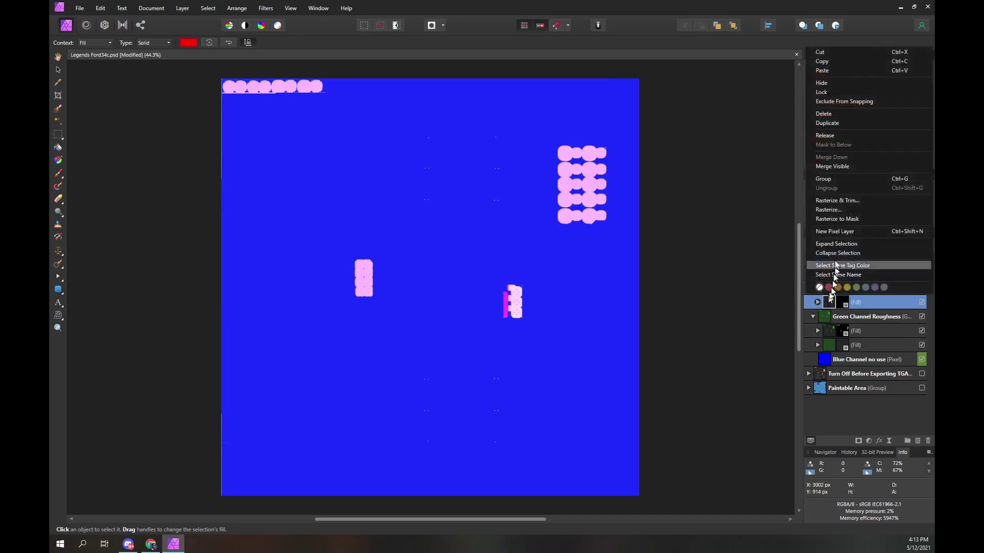
pyautogui.click(835, 210)
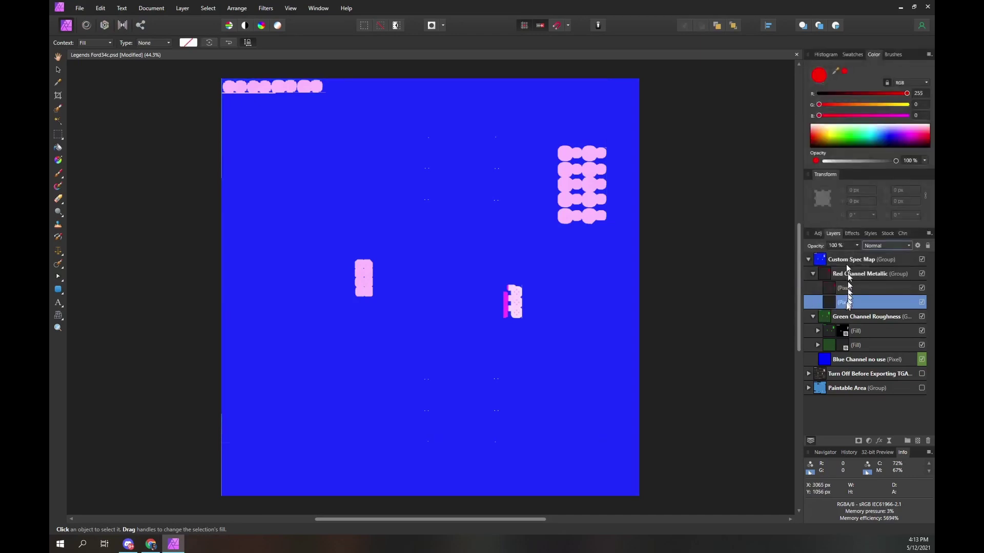
pyautogui.rightClick(827, 329)
pyautogui.click(835, 237)
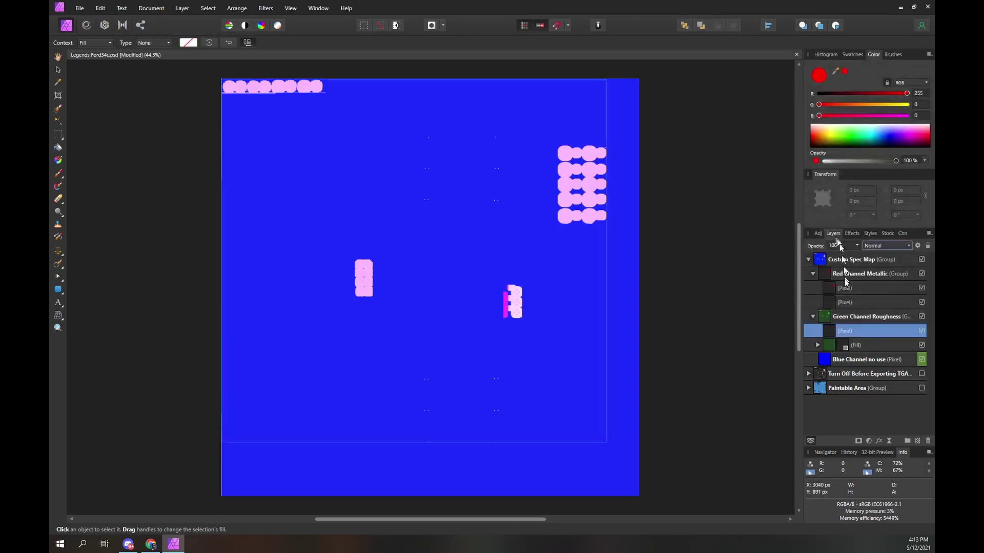
pyautogui.click(831, 346)
pyautogui.rightClick(830, 347)
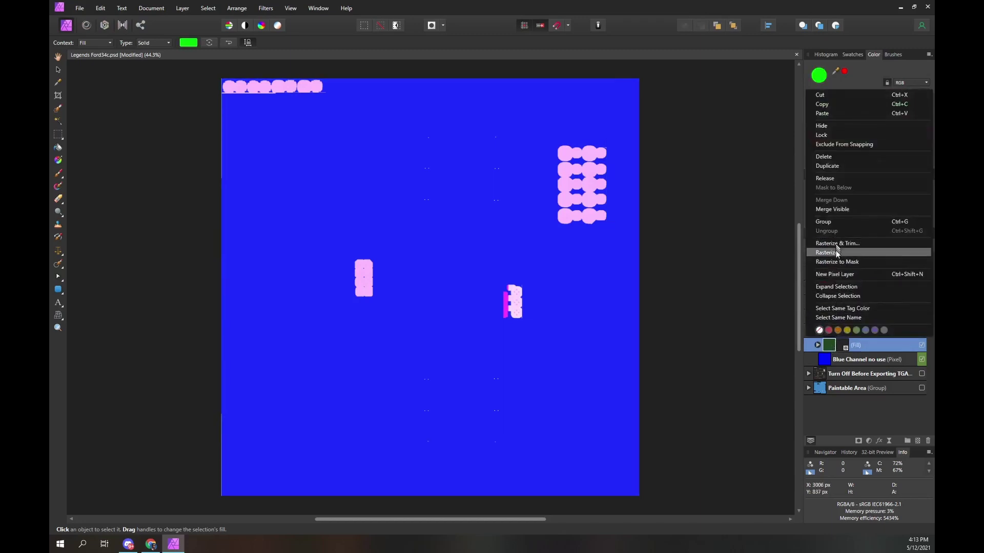
pyautogui.click(836, 255)
# - Rename the Custom Spec Map group to 'RGB Spec Map'
pyautogui.rightClick(845, 260)
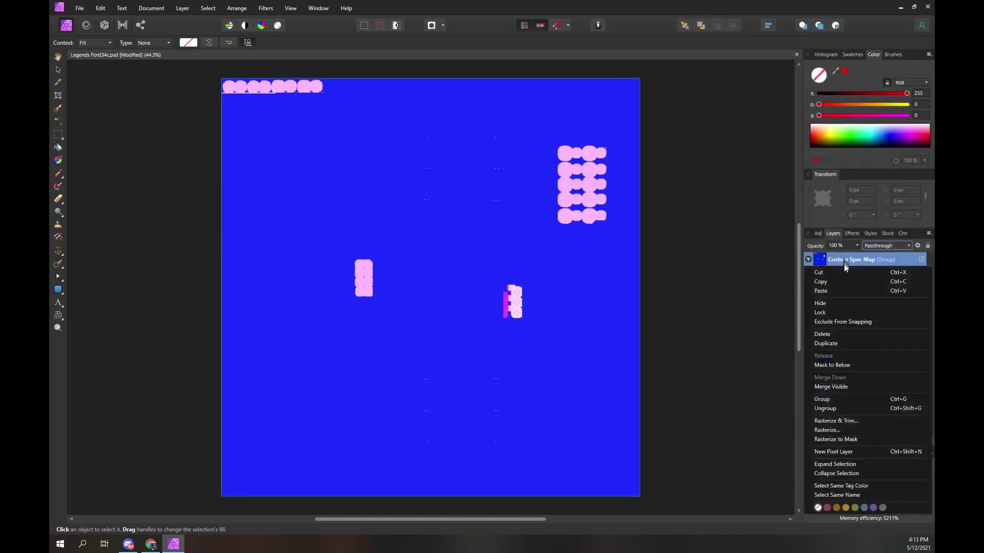
pyautogui.doubleClick(843, 259)
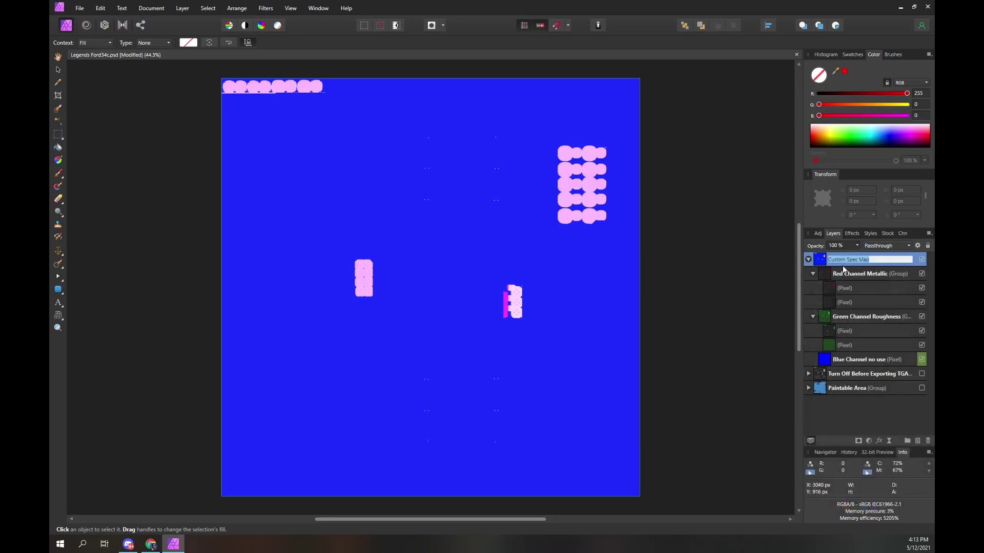
pyautogui.press('Home')
pyautogui.write('RGB')
pyautogui.press('Return')
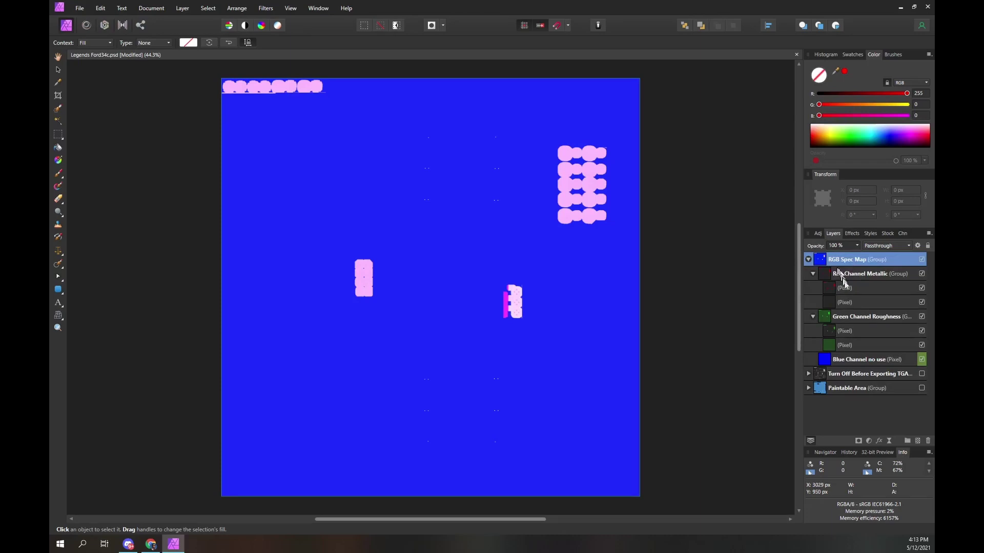
pyautogui.doubleClick(849, 290)
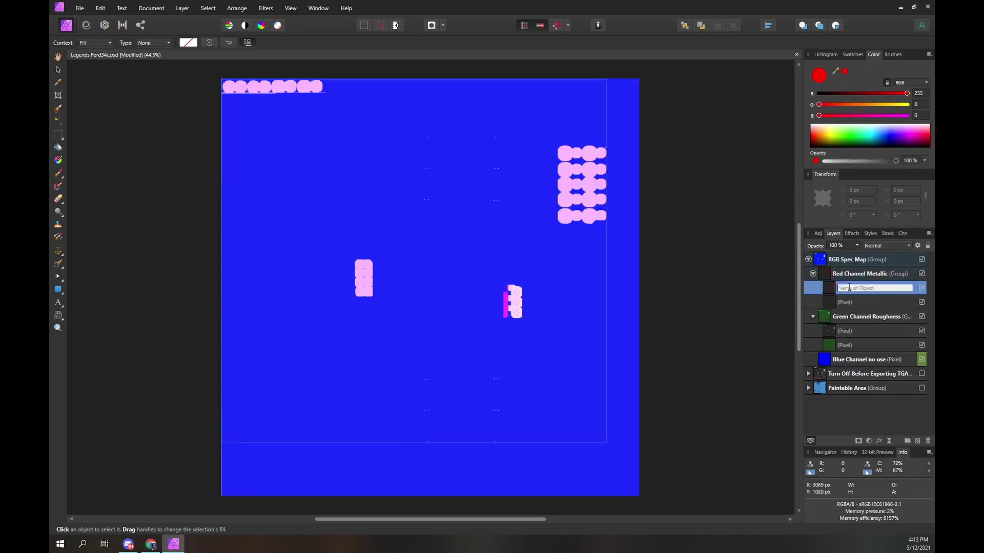